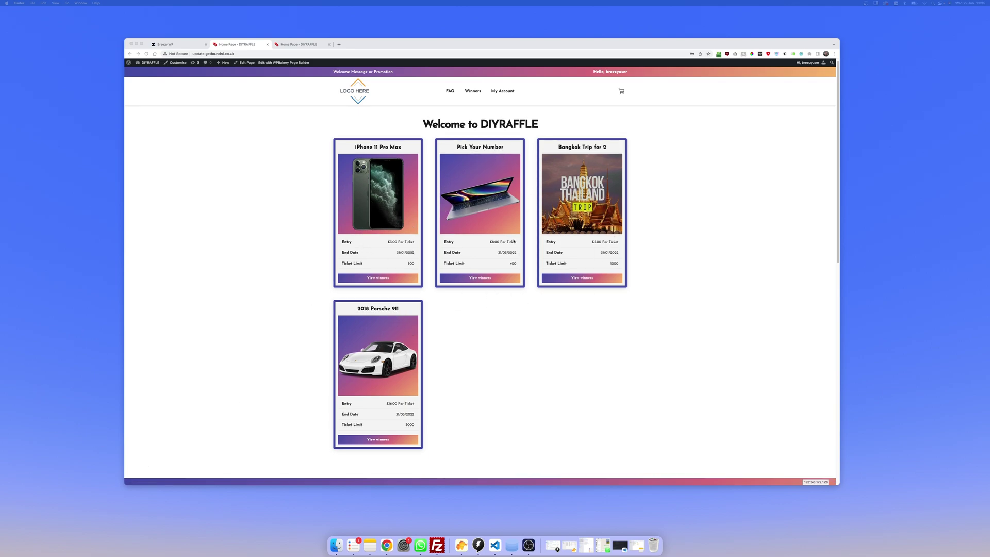
- Review the DIYRAFFLE home page on update.getfoundni.co.uk from the competition grid down to the footer
{"action": "scroll", "coordinate": [539, 254], "scroll_direction": "down", "scroll_amount": 7}
{"action": "scroll", "coordinate": [540, 254], "scroll_direction": "down", "scroll_amount": 3}
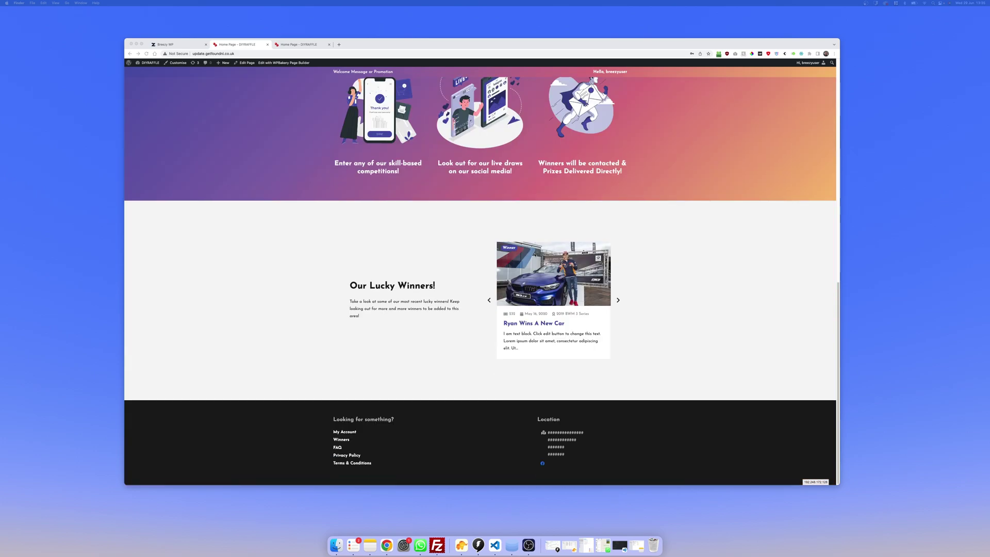
{"action": "scroll", "coordinate": [536, 301], "scroll_direction": "up", "scroll_amount": 9}
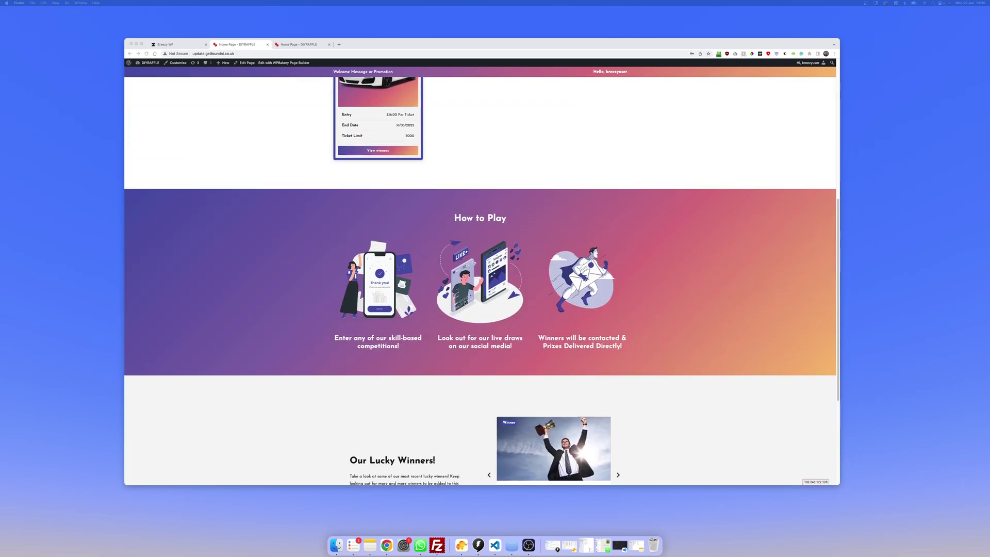
{"action": "scroll", "coordinate": [462, 290], "scroll_direction": "up", "scroll_amount": 2}
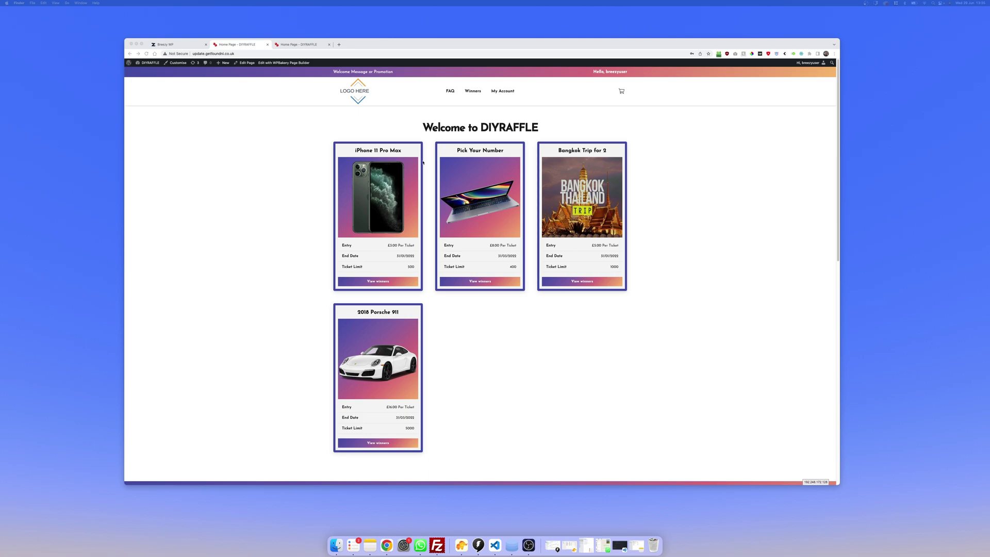
- Open the GET FOUND NI YouTube channel in a new browser tab and show its list of uploaded videos
{"action": "left_click", "coordinate": [340, 45]}
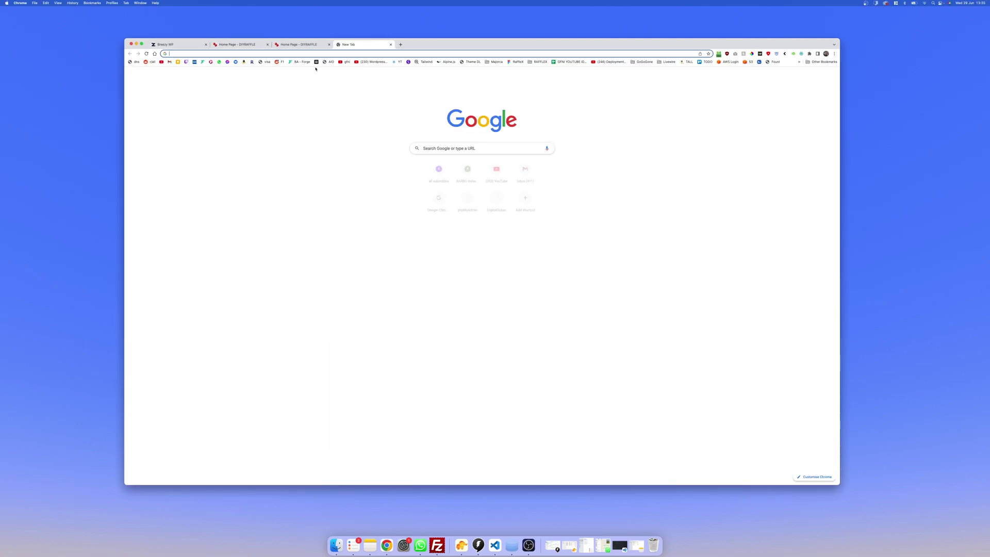
{"action": "left_click", "coordinate": [347, 63]}
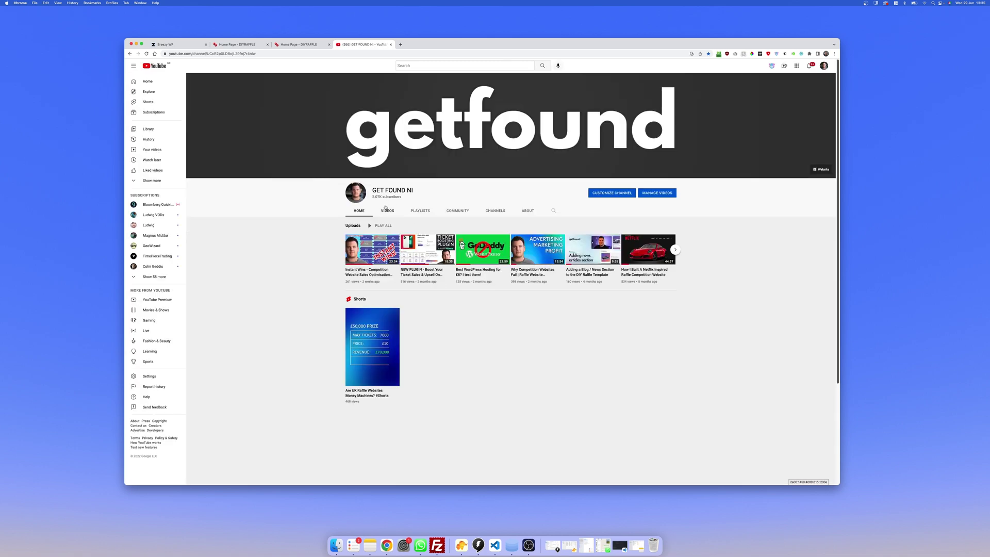
{"action": "left_click", "coordinate": [387, 210]}
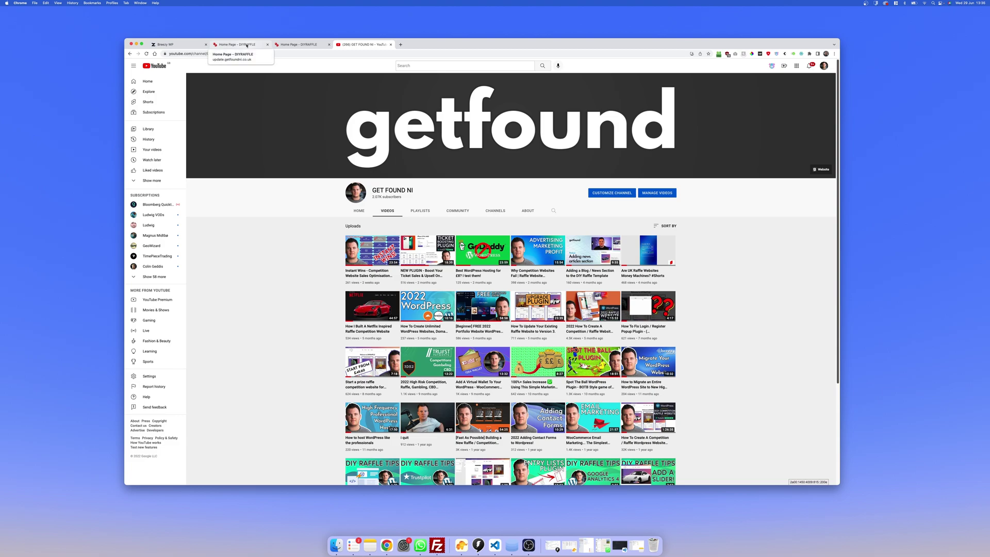
- View the Raffle Options settings in the change.getfoundni.co.uk WordPress admin and return to that site's home page
{"action": "left_click", "coordinate": [297, 45]}
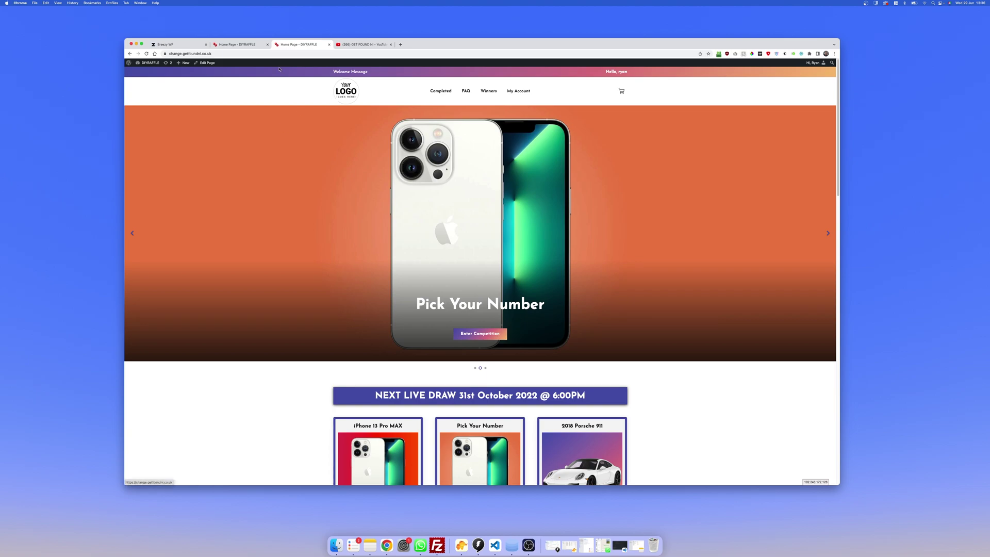
{"action": "left_click", "coordinate": [147, 73]}
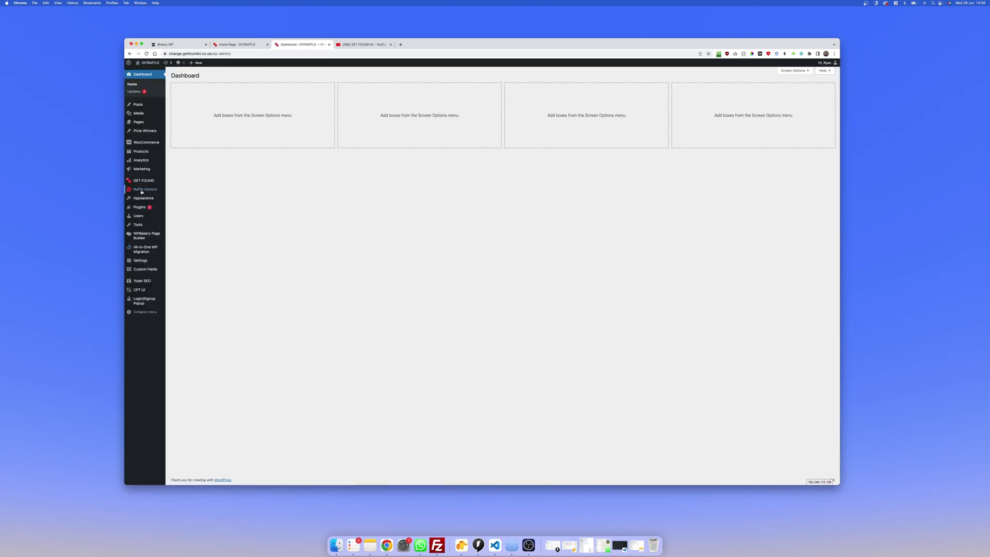
{"action": "left_click", "coordinate": [144, 190]}
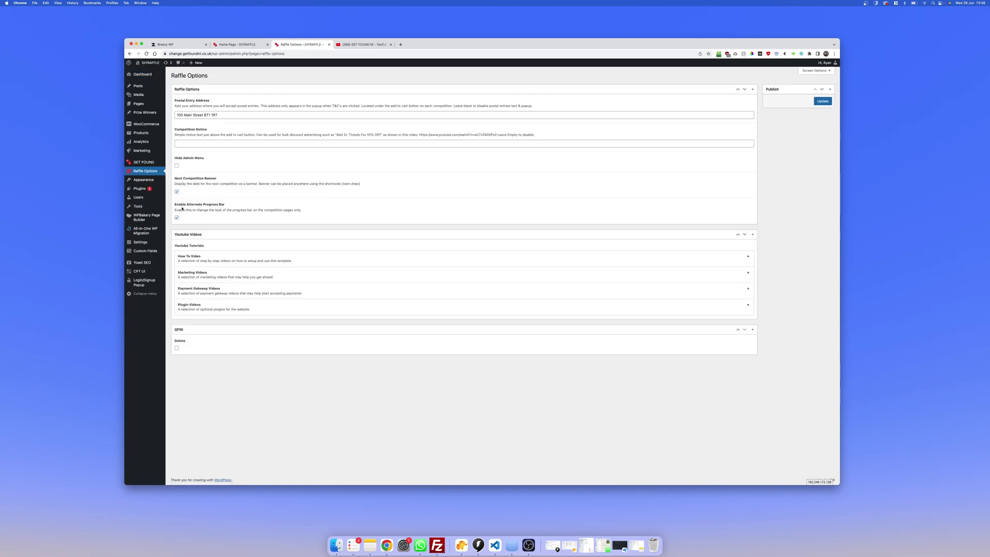
{"action": "left_click", "coordinate": [146, 72]}
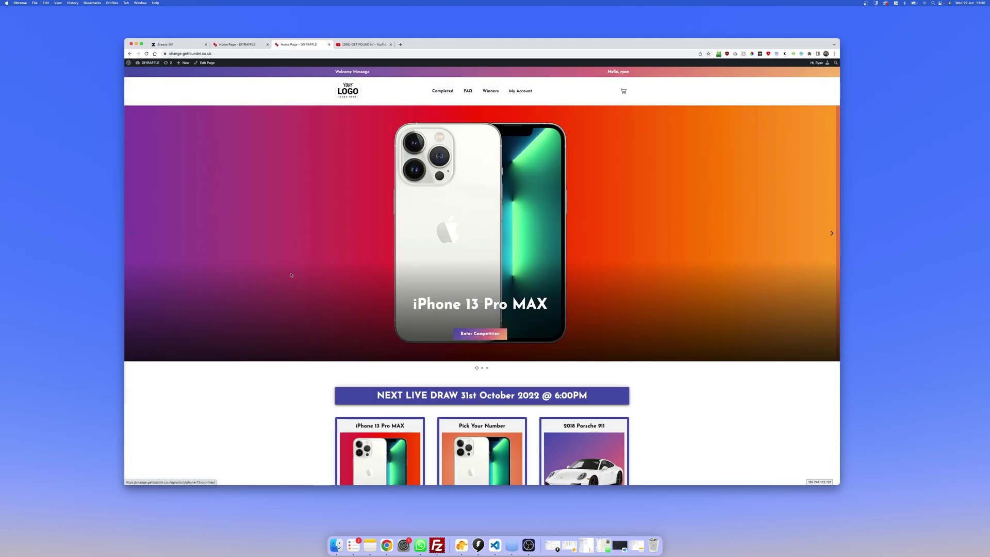
- Examine the iPhone 13 Pro MAX competition page, visit the related 2018 Porsche 911 competition, and return to the iPhone page
{"action": "scroll", "coordinate": [291, 275], "scroll_direction": "down", "scroll_amount": 4}
{"action": "left_click", "coordinate": [348, 289]}
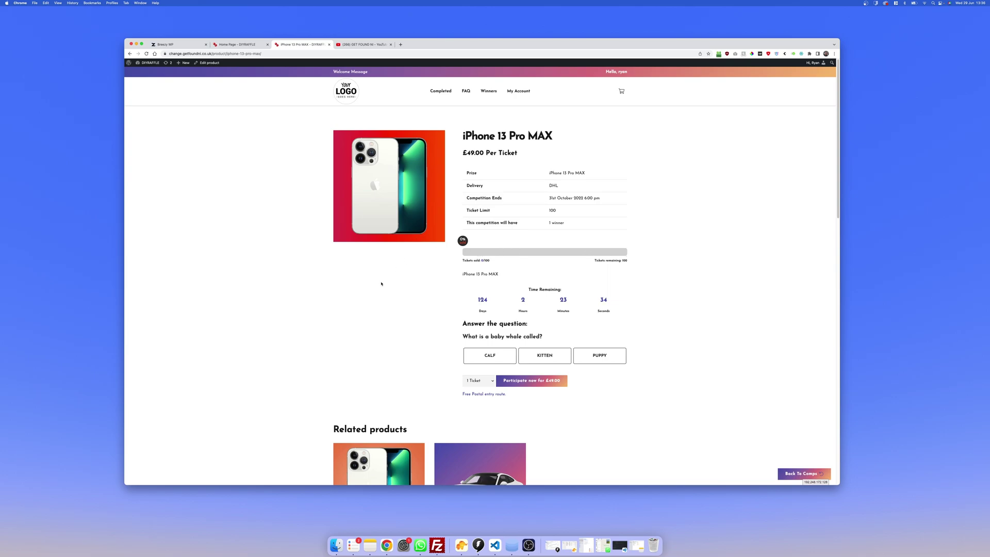
{"action": "scroll", "coordinate": [380, 283], "scroll_direction": "down", "scroll_amount": 3}
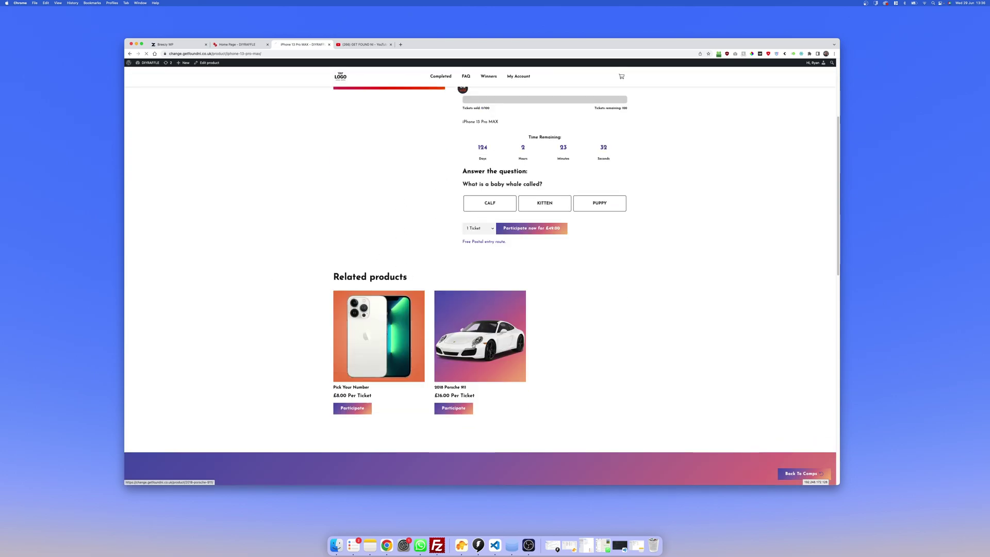
{"action": "left_click", "coordinate": [474, 346]}
{"action": "scroll", "coordinate": [411, 342], "scroll_direction": "down", "scroll_amount": 3}
{"action": "left_click", "coordinate": [392, 346]}
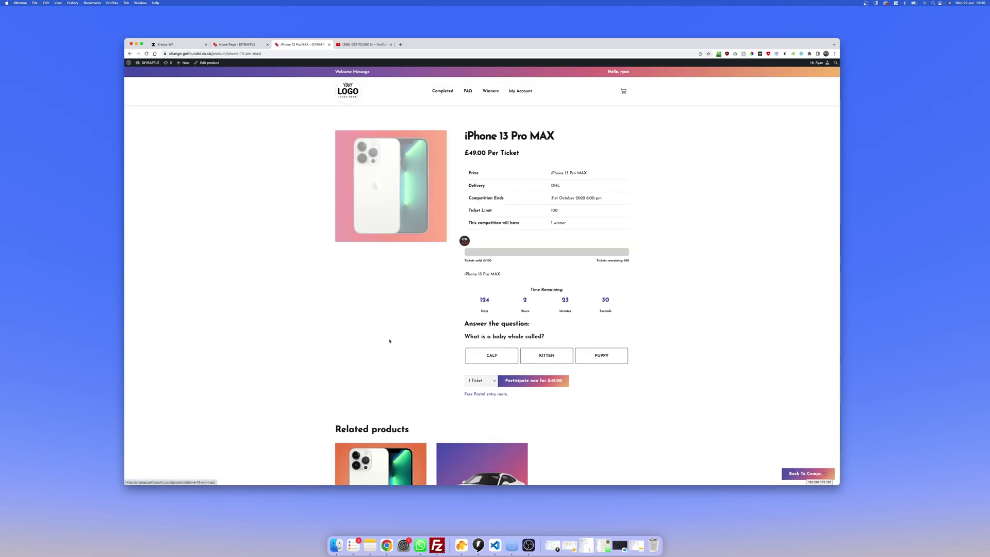
{"action": "scroll", "coordinate": [386, 332], "scroll_direction": "down", "scroll_amount": 2}
{"action": "scroll", "coordinate": [386, 318], "scroll_direction": "up", "scroll_amount": 2}
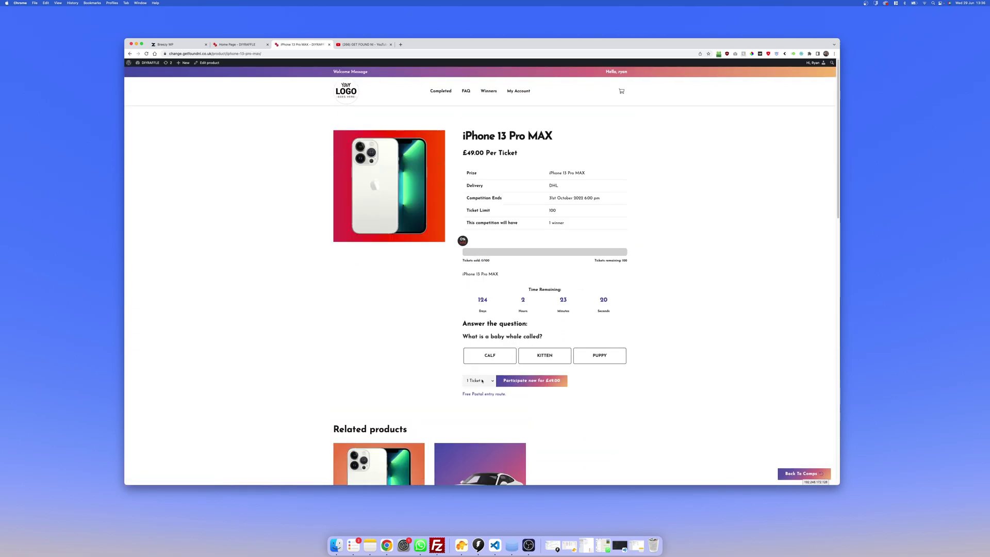
- Order 42 tickets for the iPhone 13 Pro MAX competition, answering the question with CALF and paying by cash on delivery
{"action": "left_click", "coordinate": [482, 380]}
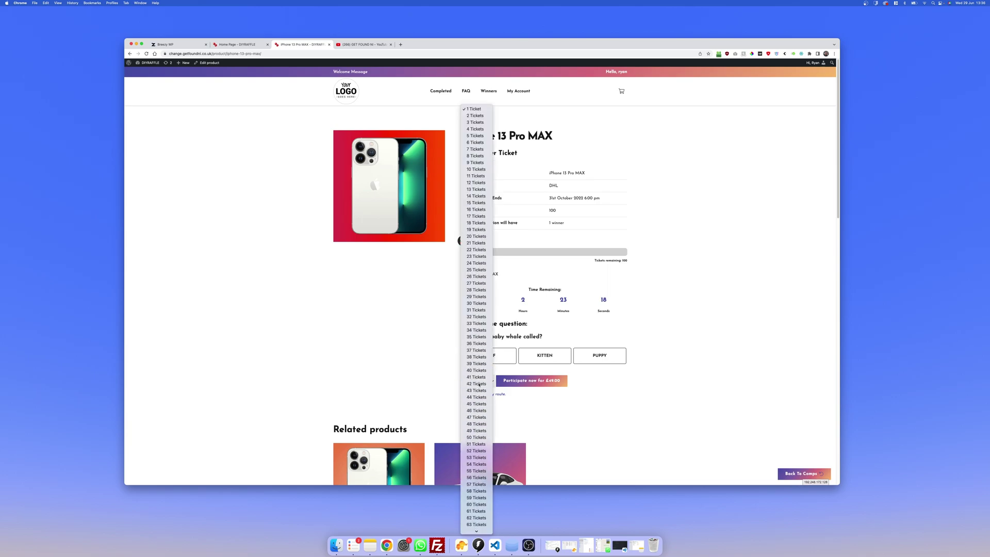
{"action": "left_click", "coordinate": [478, 383]}
{"action": "left_click", "coordinate": [489, 355]}
{"action": "left_click", "coordinate": [535, 381]}
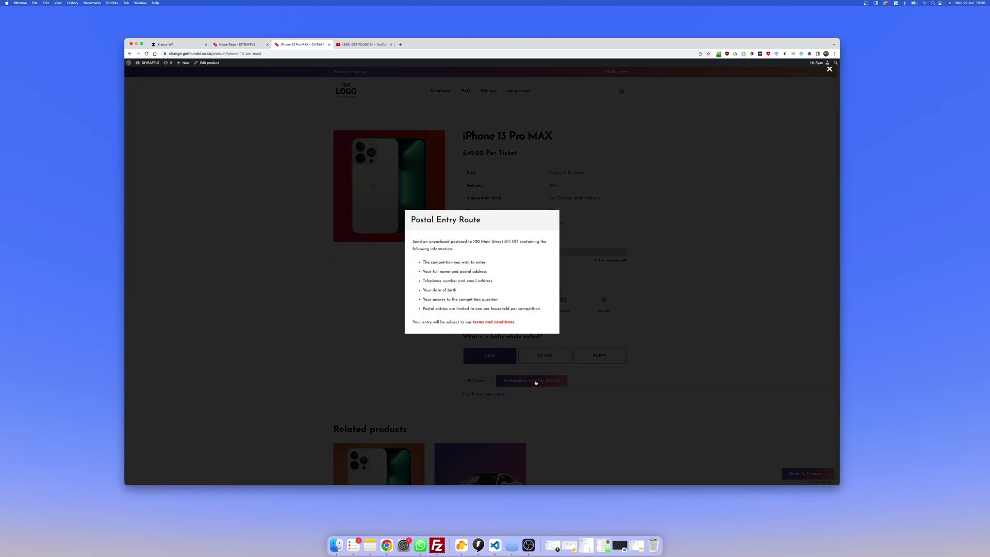
{"action": "left_click", "coordinate": [598, 364]}
{"action": "left_click", "coordinate": [532, 380]}
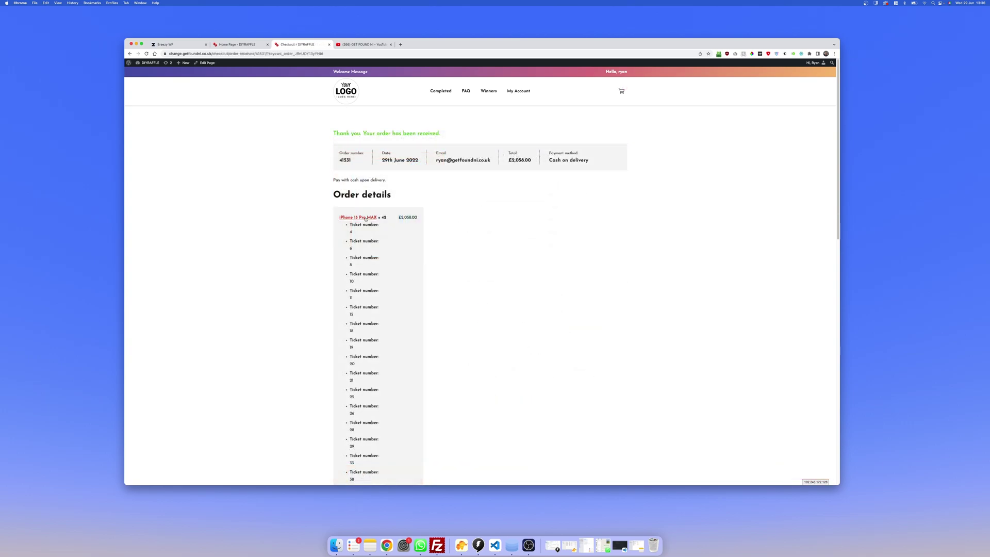
- Reopen the iPhone 13 Pro MAX competition from the order details and check the remaining tickets below its progress bar
{"action": "left_click", "coordinate": [365, 218]}
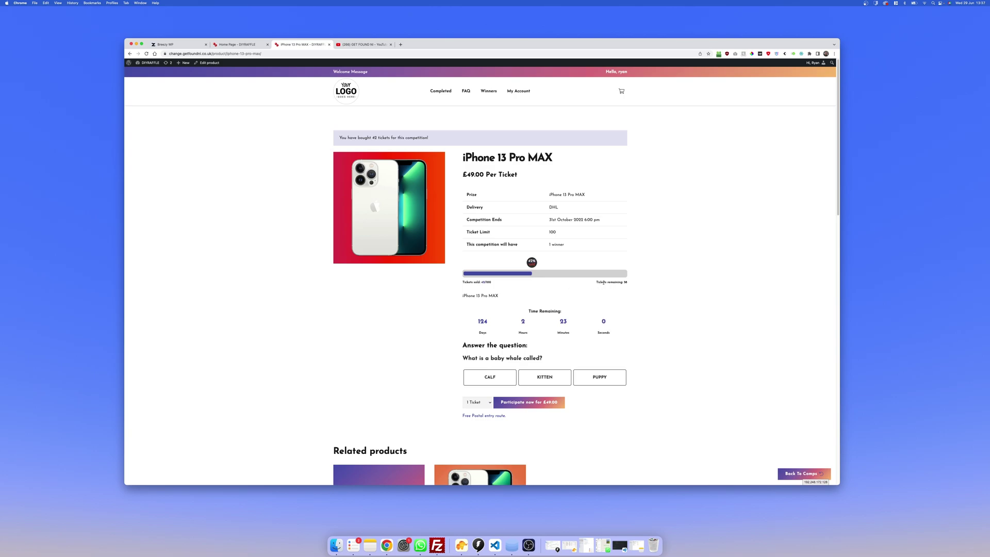
{"action": "left_click_drag", "start_coordinate": [596, 282], "coordinate": [632, 284]}
{"action": "left_click", "coordinate": [633, 285]}
- Look through the competition grid on the update.getfoundni.co.uk home page for comparison
{"action": "left_click", "coordinate": [246, 46]}
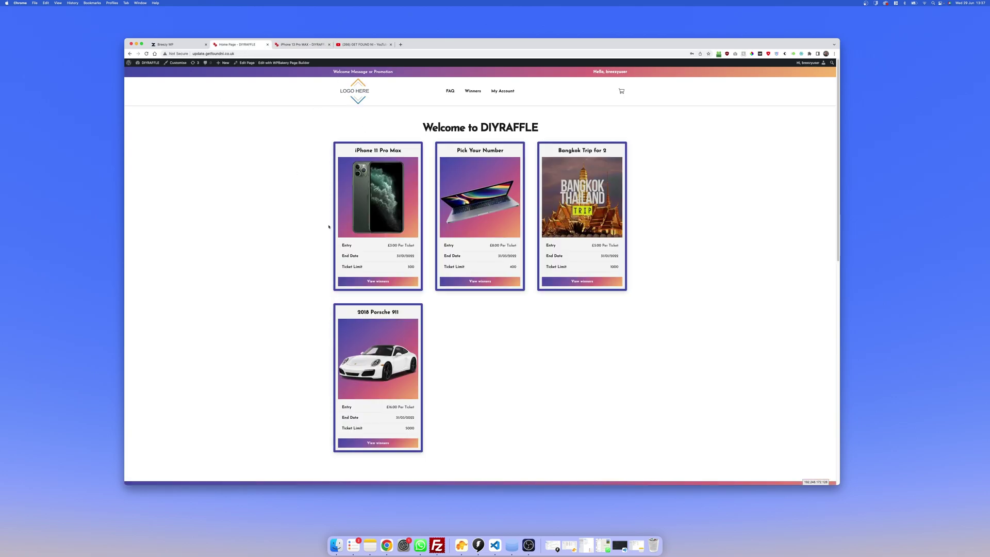
{"action": "scroll", "coordinate": [279, 228], "scroll_direction": "down", "scroll_amount": 3}
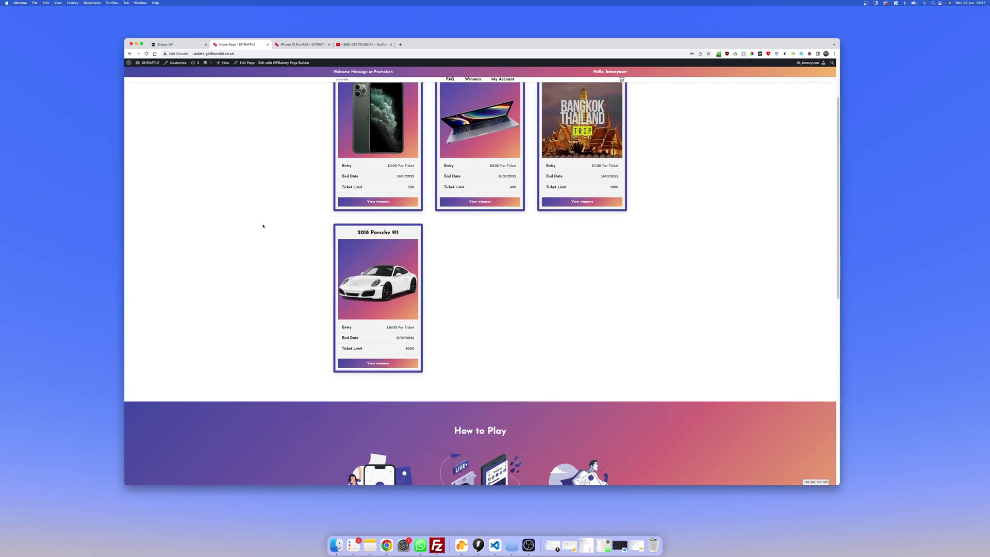
{"action": "scroll", "coordinate": [263, 223], "scroll_direction": "up", "scroll_amount": 3}
- Open the channel's video "How To Update Your Existing Raffle Website to Version 3." and pause it
{"action": "left_click", "coordinate": [372, 45]}
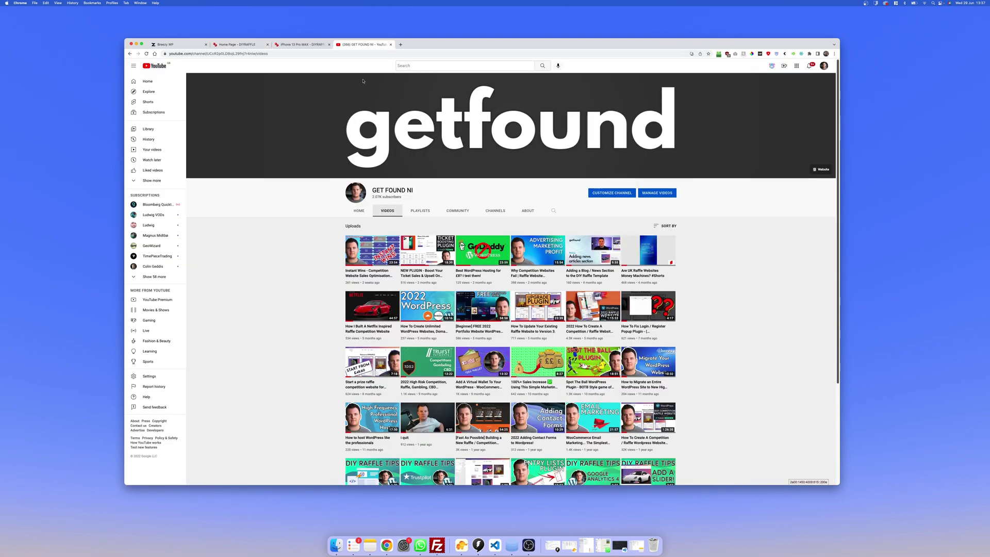
{"action": "left_click", "coordinate": [526, 333]}
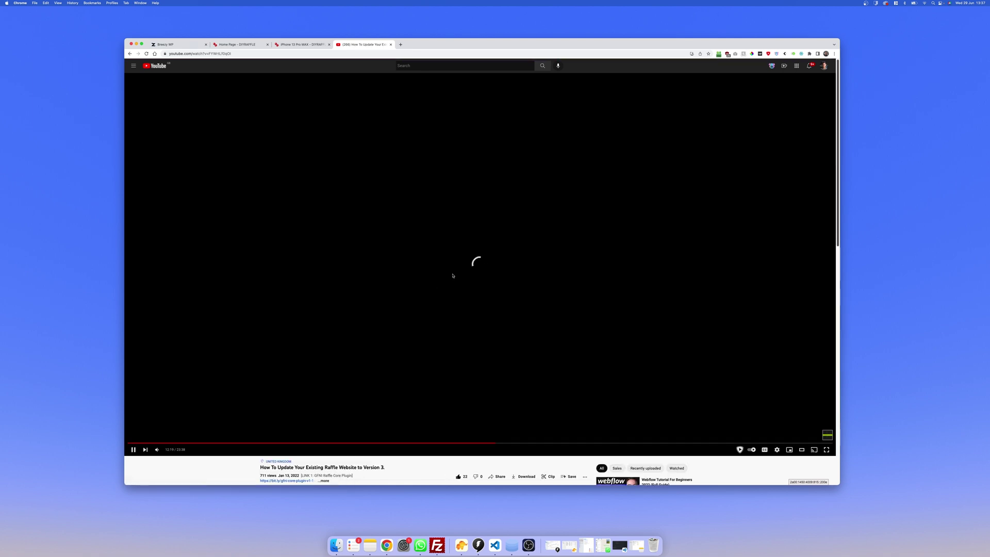
{"action": "left_click", "coordinate": [456, 276]}
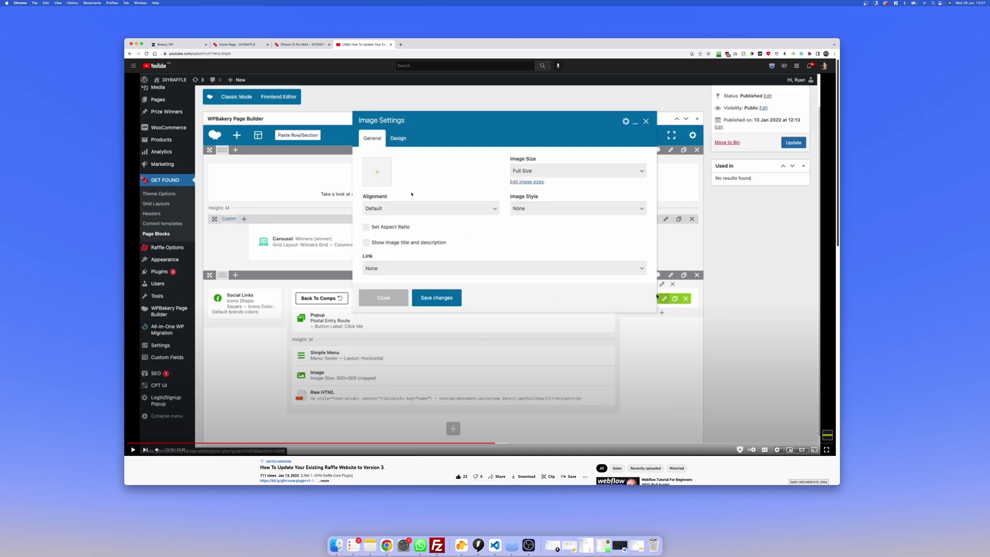
- Compare the update.getfoundni.co.uk home page with the change.getfoundni.co.uk site, opening the latter's home page
{"action": "left_click", "coordinate": [236, 44]}
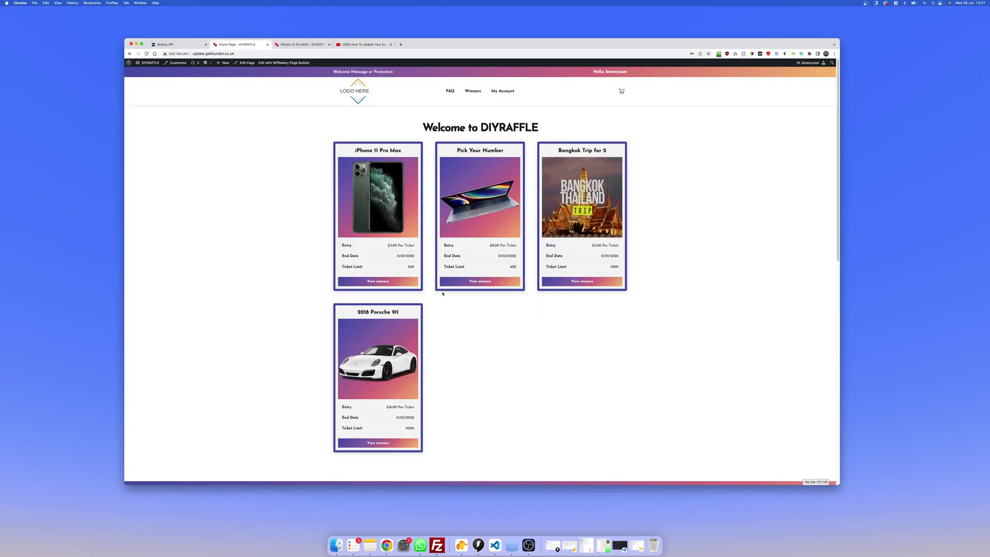
{"action": "key", "text": "ctrl+Tab"}
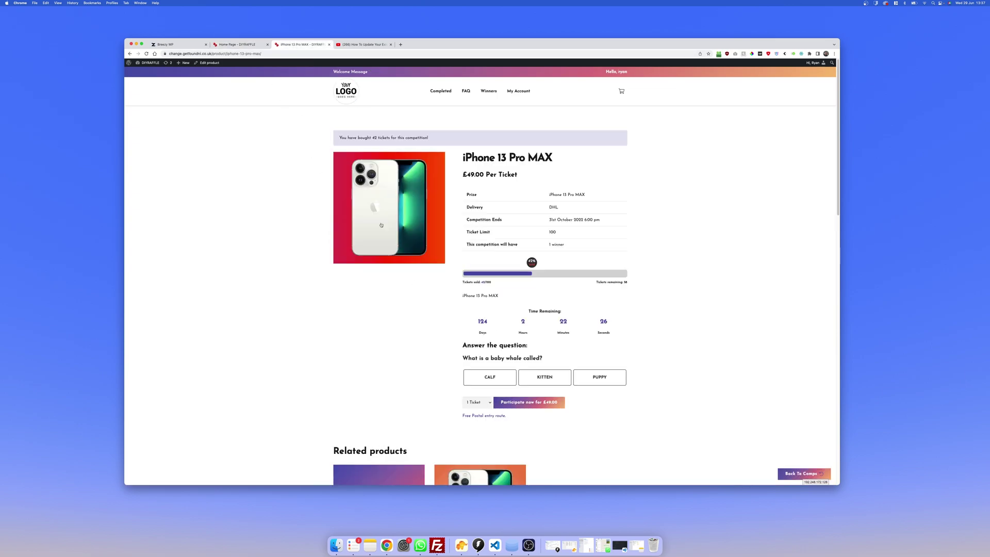
{"action": "left_click", "coordinate": [340, 100]}
{"action": "scroll", "coordinate": [293, 301], "scroll_direction": "down", "scroll_amount": 2}
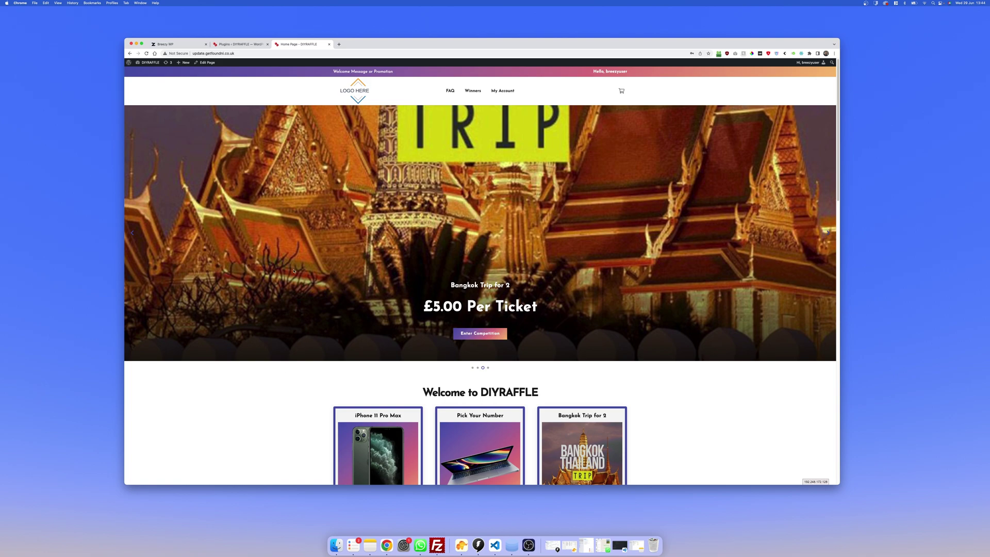
- Inspect the update.getfoundni.co.uk home page from its competition slider down to the How to Play section
{"action": "scroll", "coordinate": [310, 242], "scroll_direction": "down", "scroll_amount": 10}
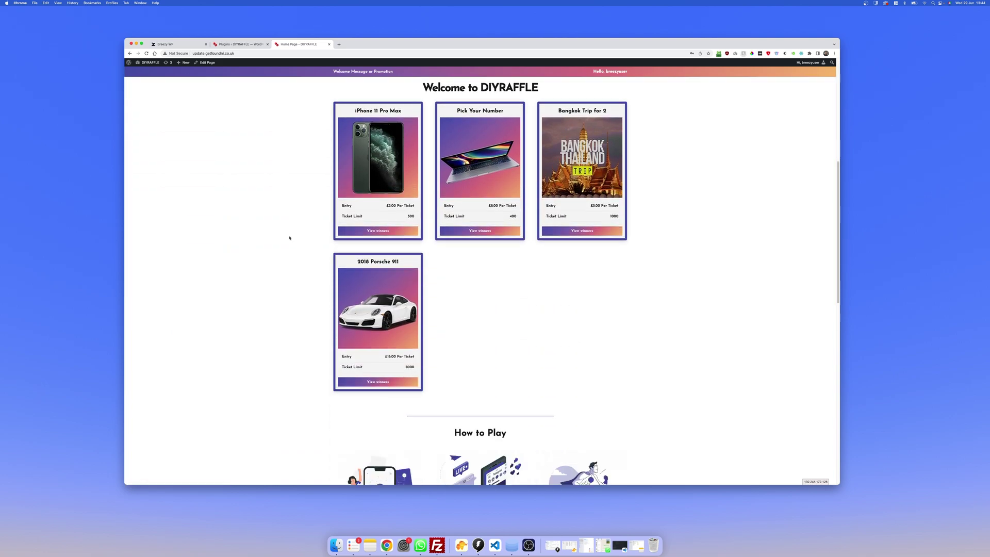
{"action": "scroll", "coordinate": [289, 238], "scroll_direction": "up", "scroll_amount": 5}
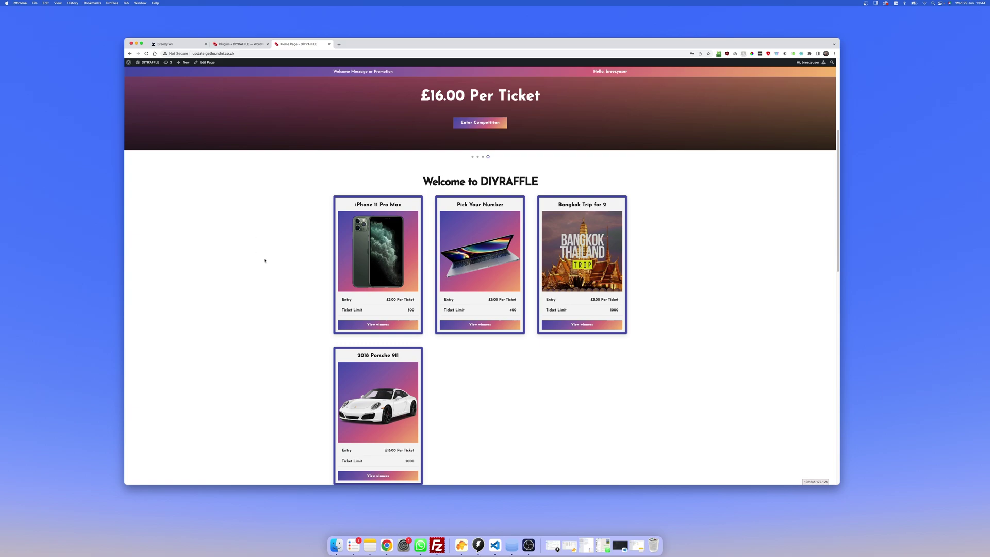
{"action": "scroll", "coordinate": [327, 254], "scroll_direction": "down", "scroll_amount": 1}
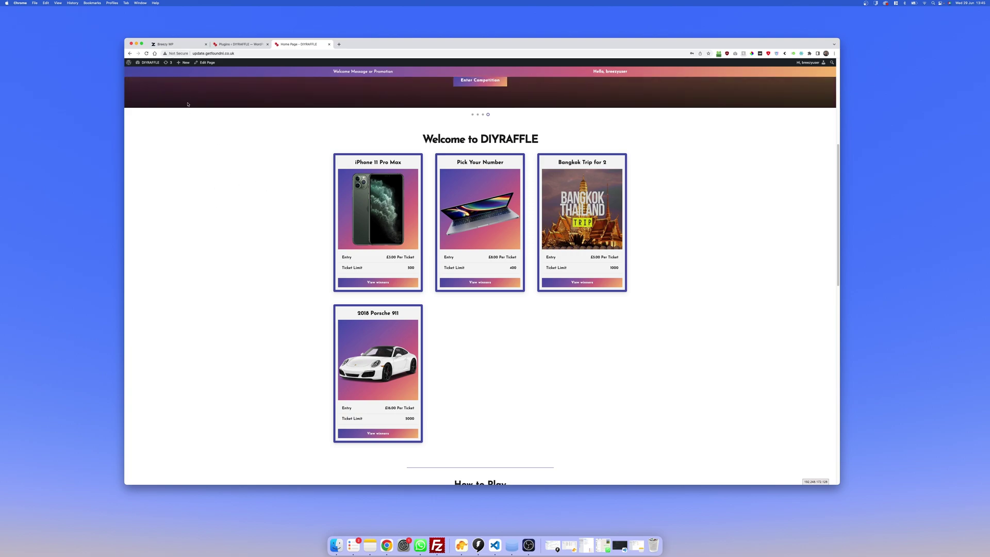
- Download the Updates package of the Raffle Website Template from My Templates on Breezy and bring the UPDATES folder window into view
{"action": "left_click", "coordinate": [180, 46]}
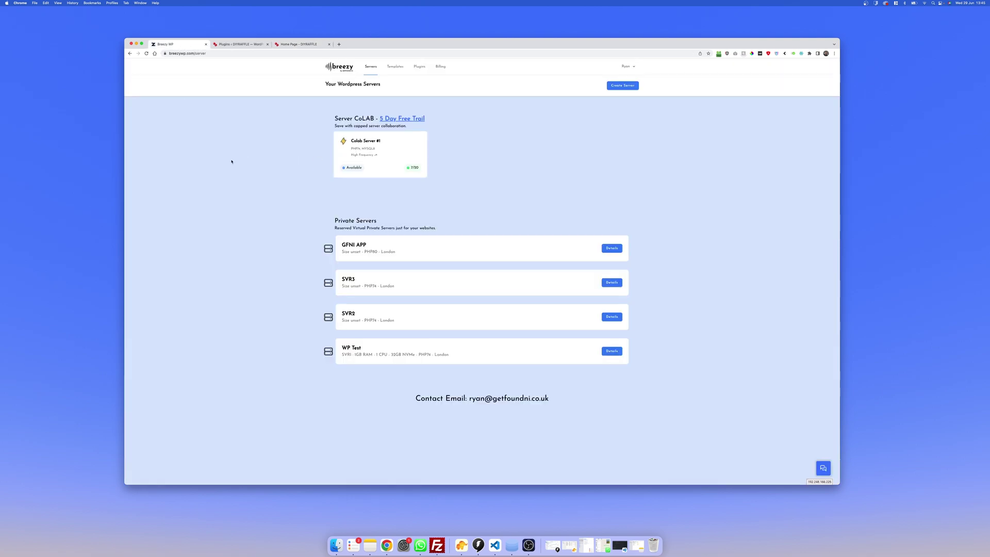
{"action": "left_click", "coordinate": [635, 65]}
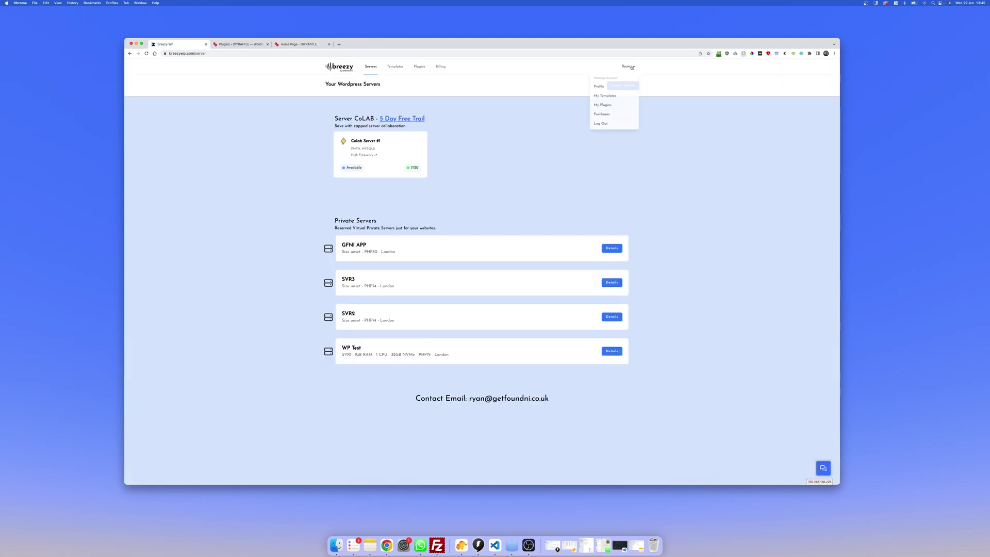
{"action": "left_click", "coordinate": [618, 98]}
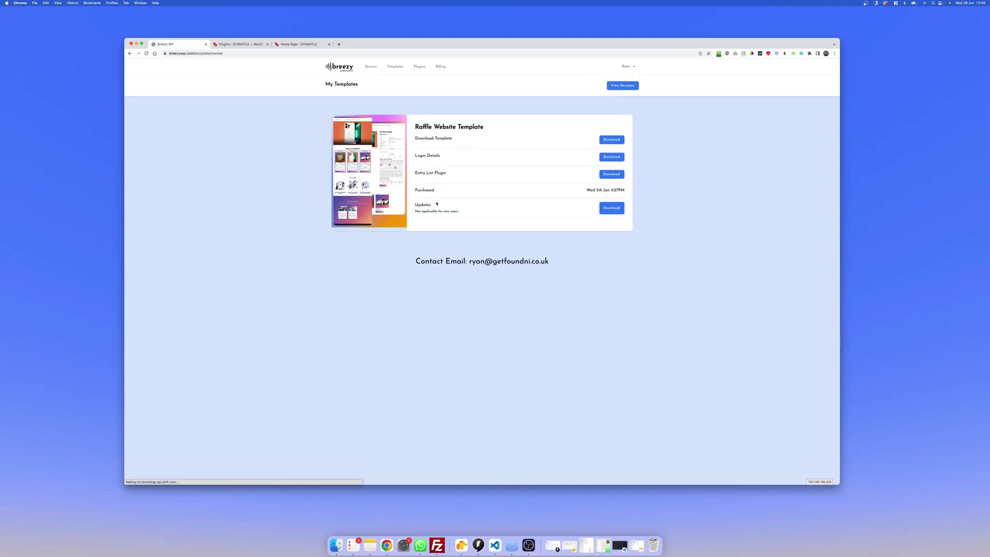
{"action": "left_click_drag", "start_coordinate": [414, 203], "coordinate": [460, 212]}
{"action": "left_click", "coordinate": [460, 212]}
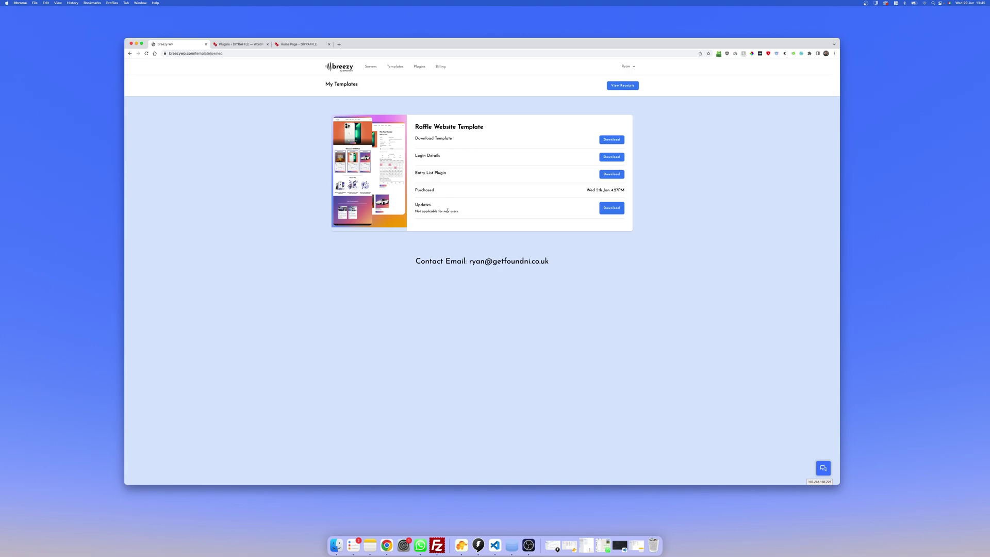
{"action": "left_click", "coordinate": [605, 209]}
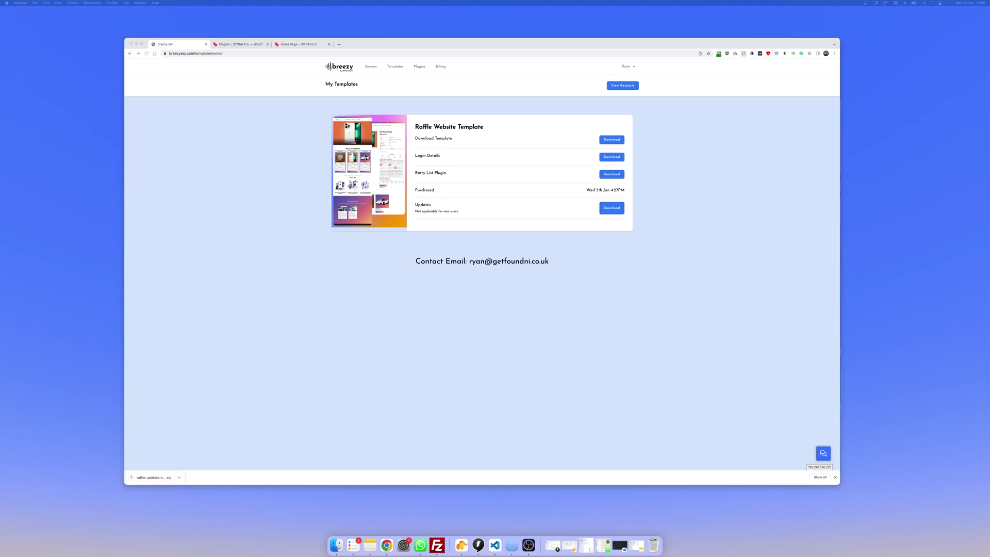
{"action": "left_click_drag", "start_coordinate": [988, 263], "coordinate": [819, 117]}
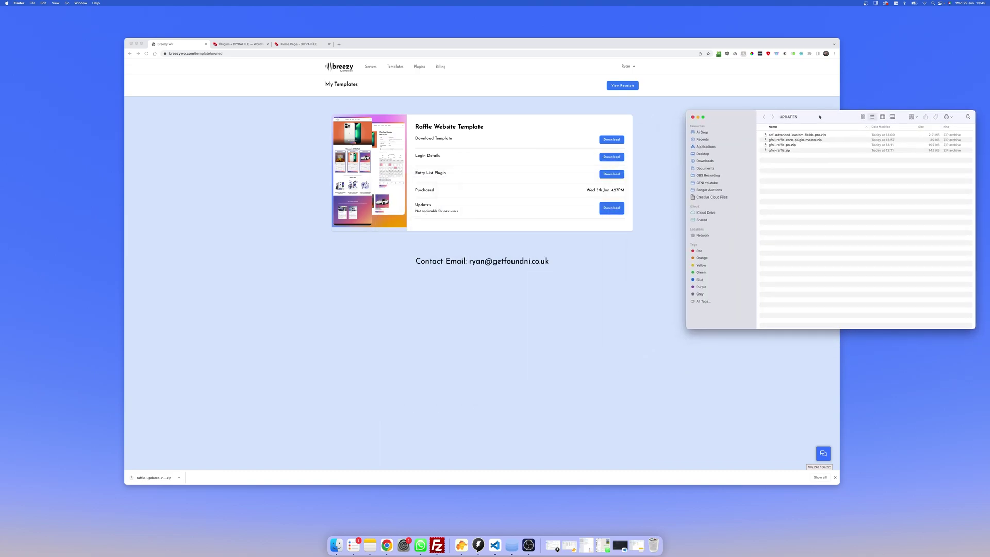
- Narrow the browser window to clear the UPDATES folder and replace the installed Advanced Custom Fields PRO plugin with the uploaded acf-advanced-custom-fields-pro.zip
{"action": "left_click_drag", "start_coordinate": [840, 38], "coordinate": [661, 37]}
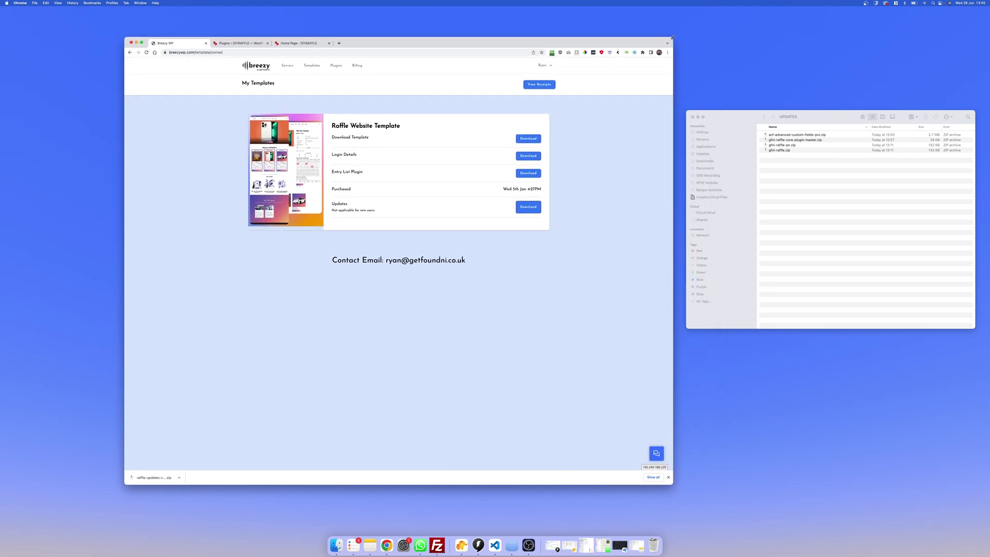
{"action": "left_click", "coordinate": [251, 44]}
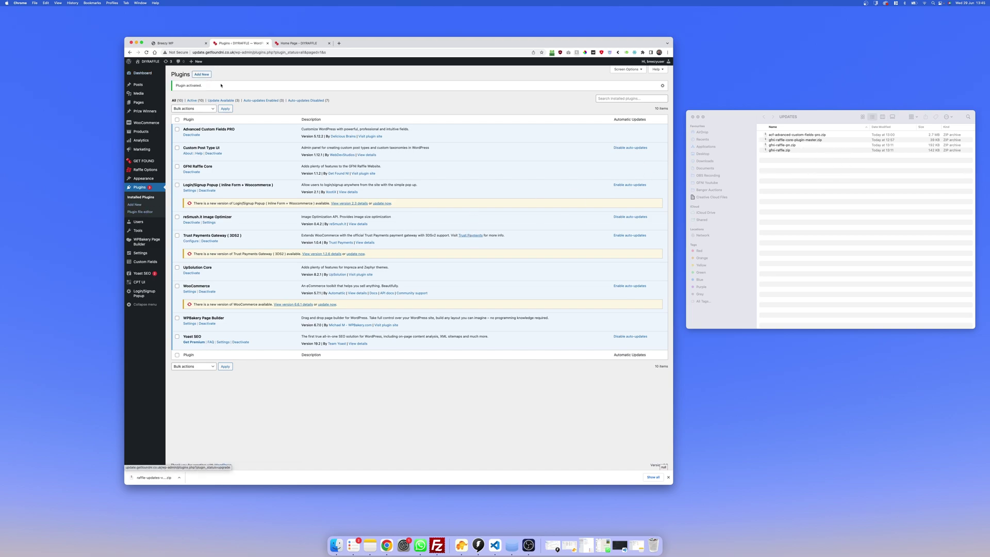
{"action": "left_click", "coordinate": [135, 204]}
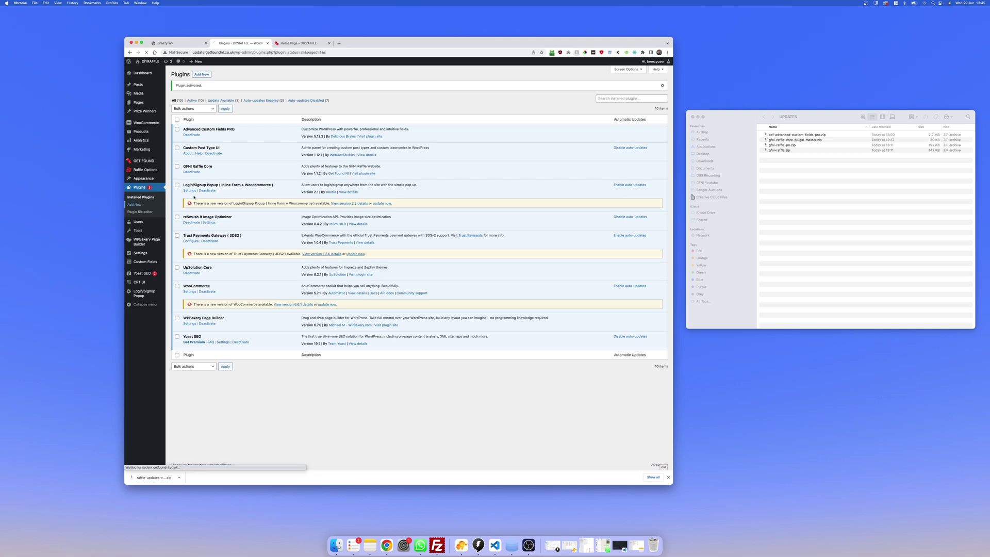
{"action": "left_click", "coordinate": [217, 75]}
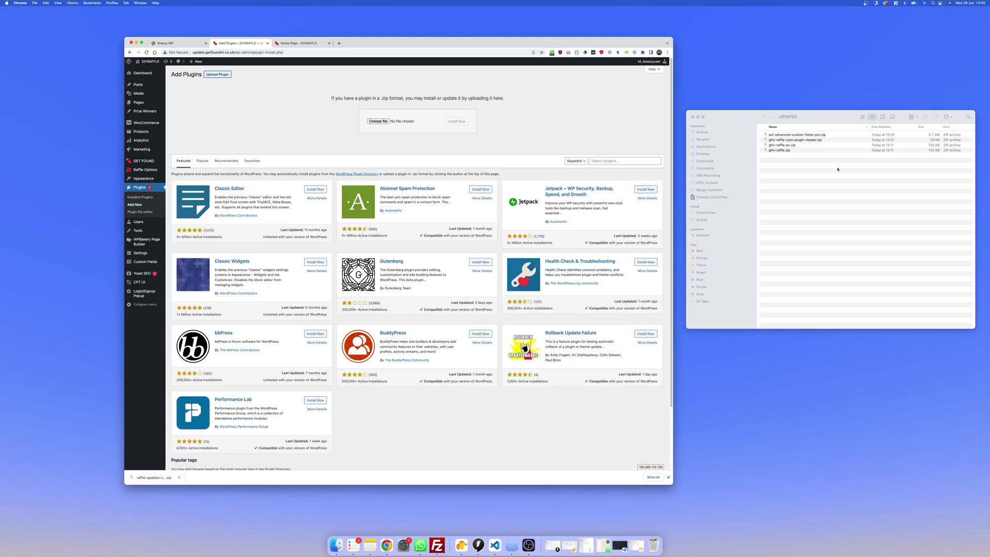
{"action": "left_click_drag", "start_coordinate": [797, 134], "coordinate": [398, 122]}
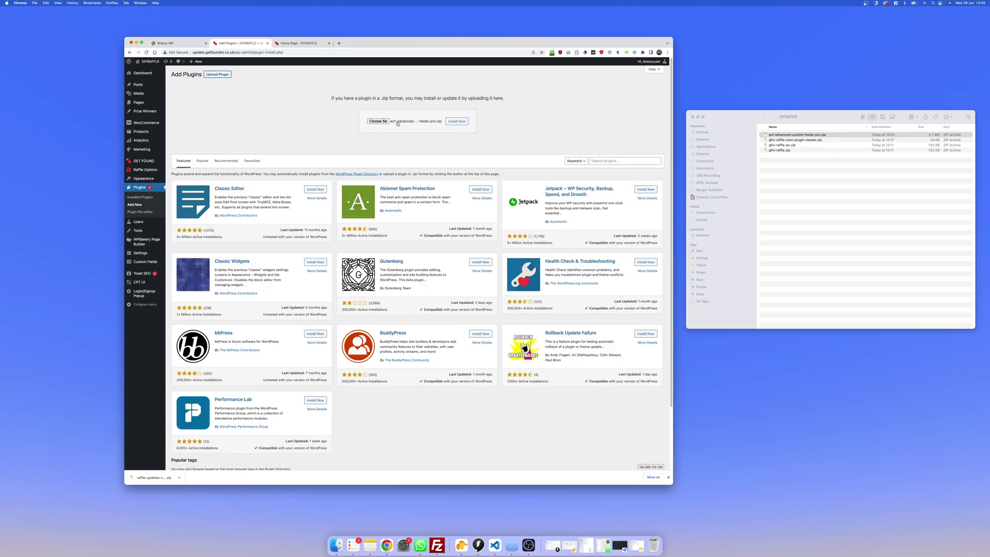
{"action": "left_click", "coordinate": [447, 120]}
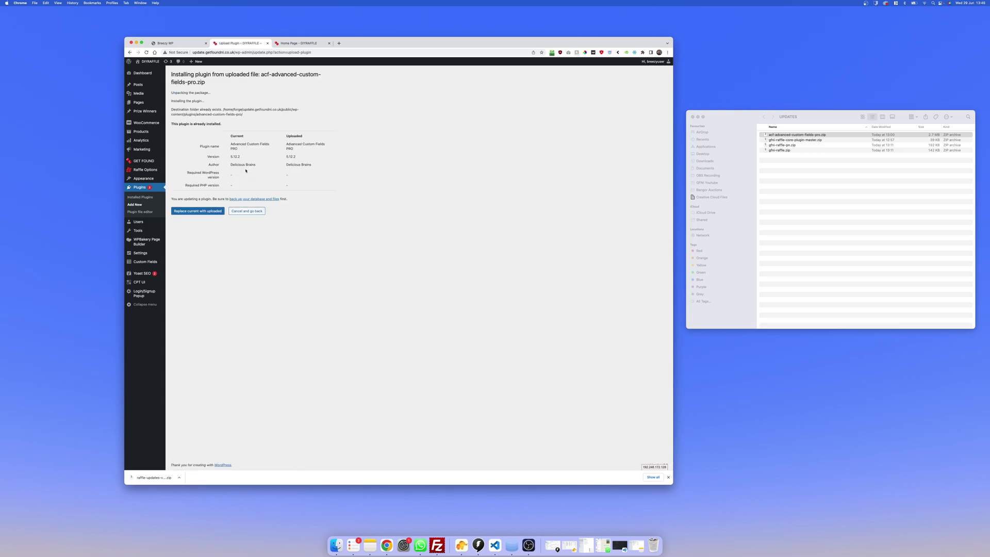
{"action": "left_click_drag", "start_coordinate": [208, 157], "coordinate": [244, 159]}
{"action": "left_click", "coordinate": [279, 157]}
{"action": "left_click", "coordinate": [214, 210]}
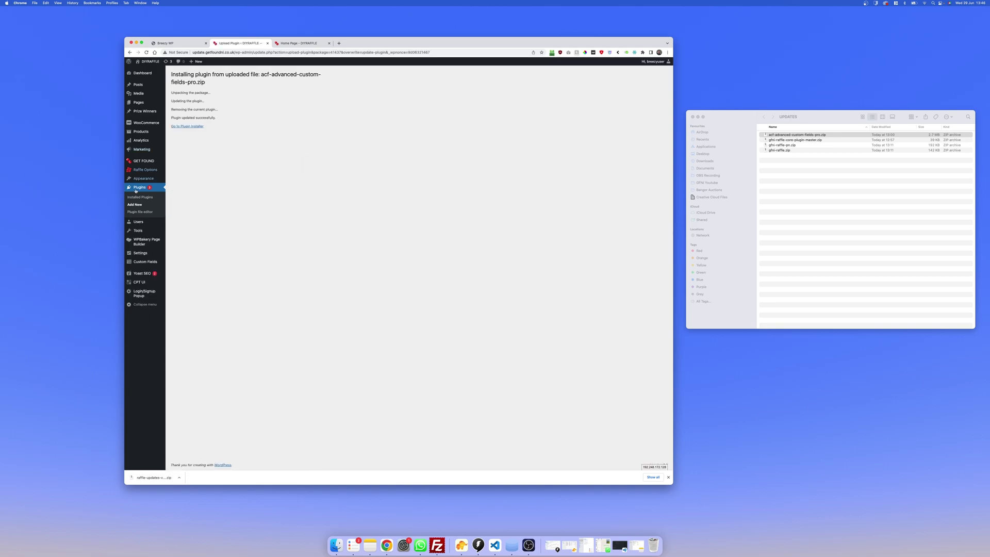
- Upload gfni-raffle-core-plugin-master.zip as a plugin and replace the installed GFNI Raffle Core version with it
{"action": "left_click", "coordinate": [134, 205]}
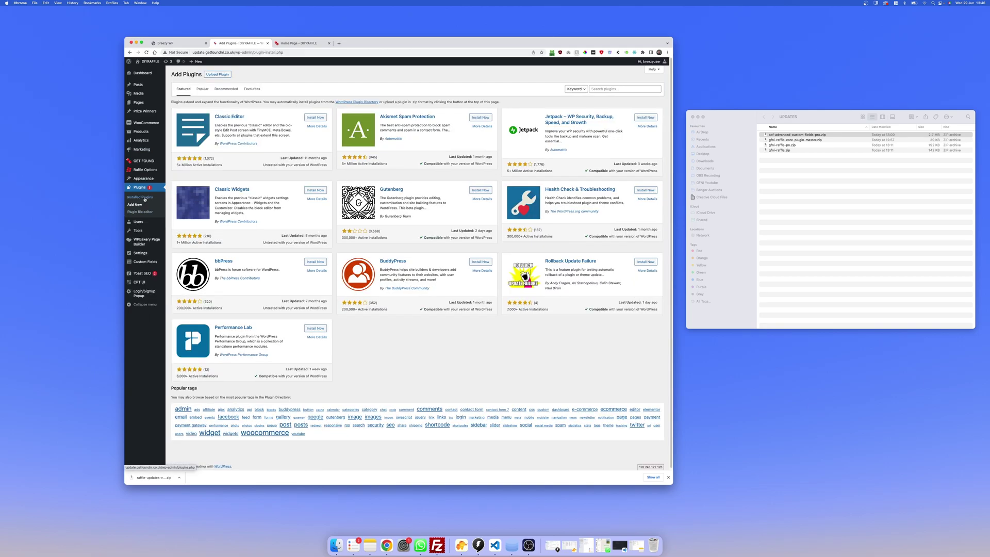
{"action": "left_click", "coordinate": [217, 74]}
{"action": "left_click", "coordinate": [754, 130]}
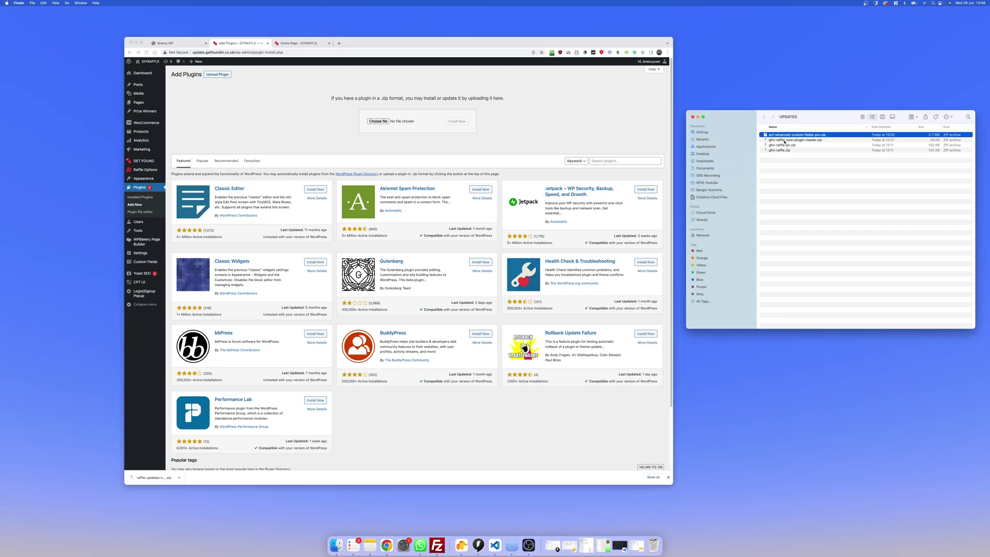
{"action": "left_click_drag", "start_coordinate": [794, 140], "coordinate": [386, 124]}
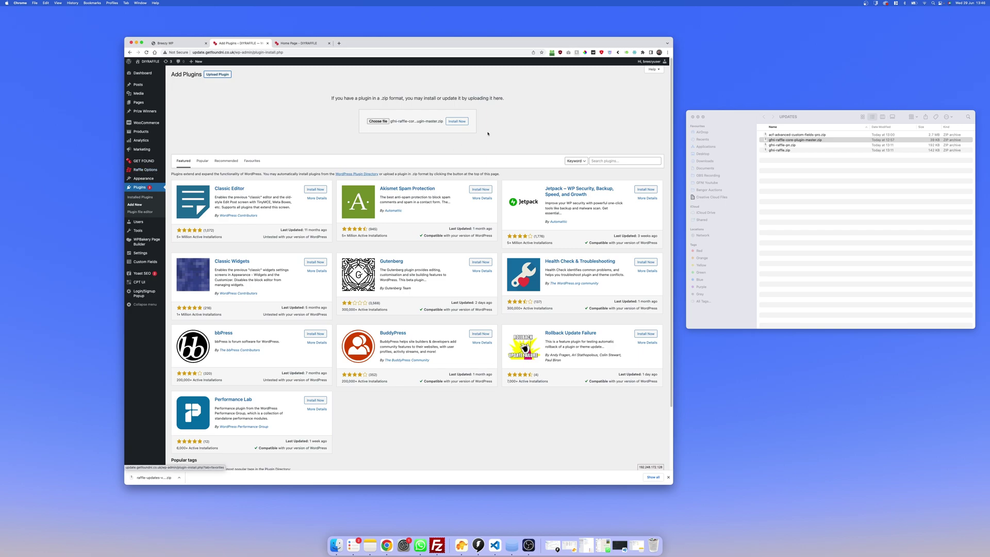
{"action": "left_click", "coordinate": [457, 122]}
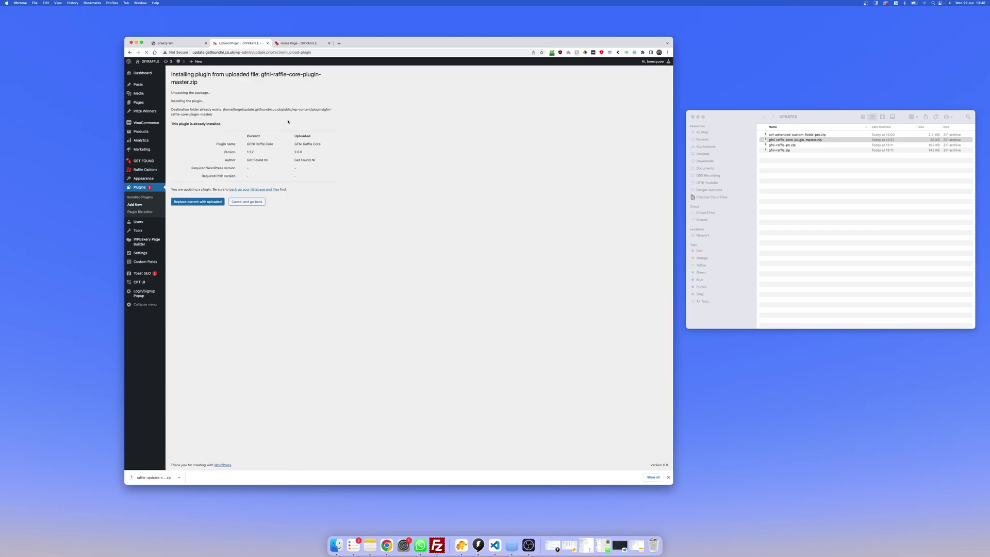
{"action": "left_click_drag", "start_coordinate": [246, 155], "coordinate": [255, 155]}
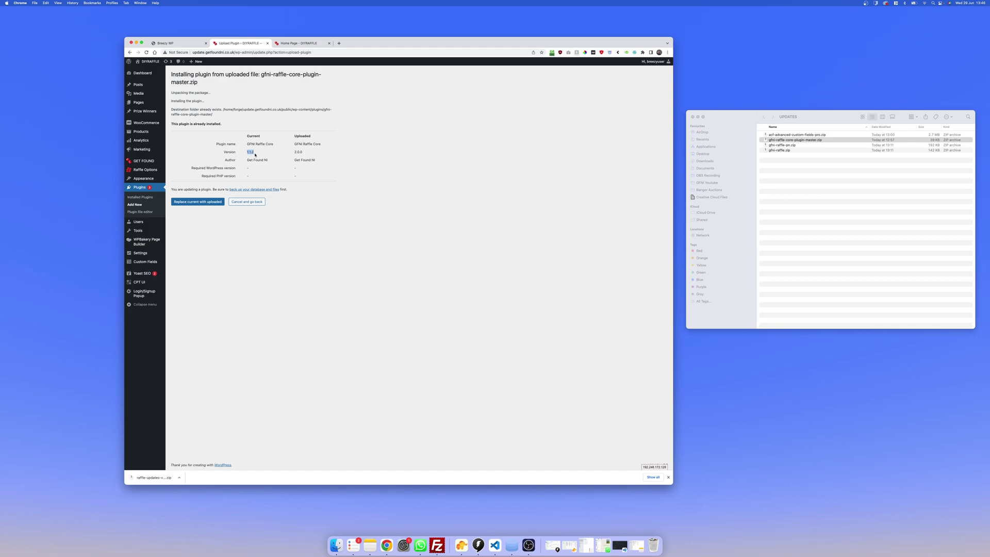
{"action": "left_click", "coordinate": [286, 151]}
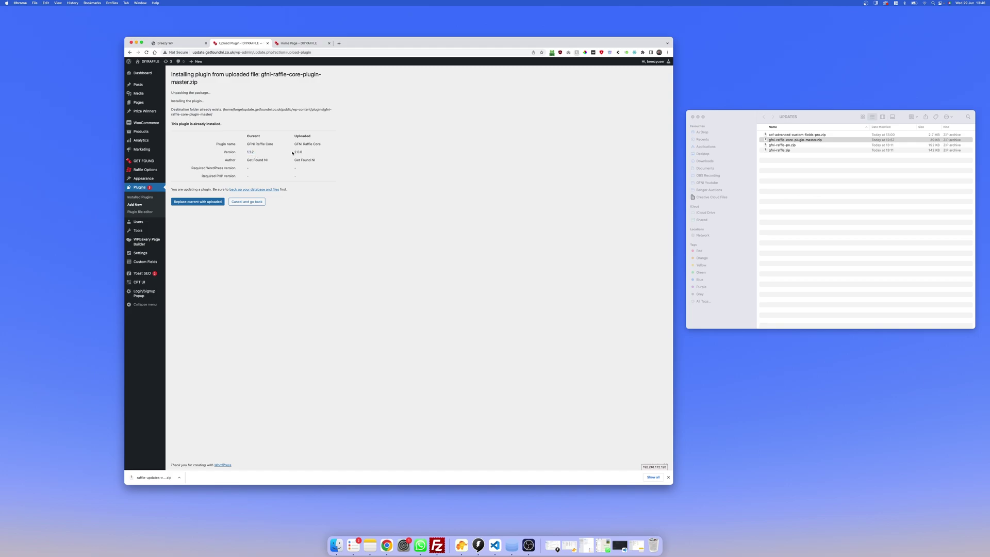
{"action": "left_click", "coordinate": [197, 203]}
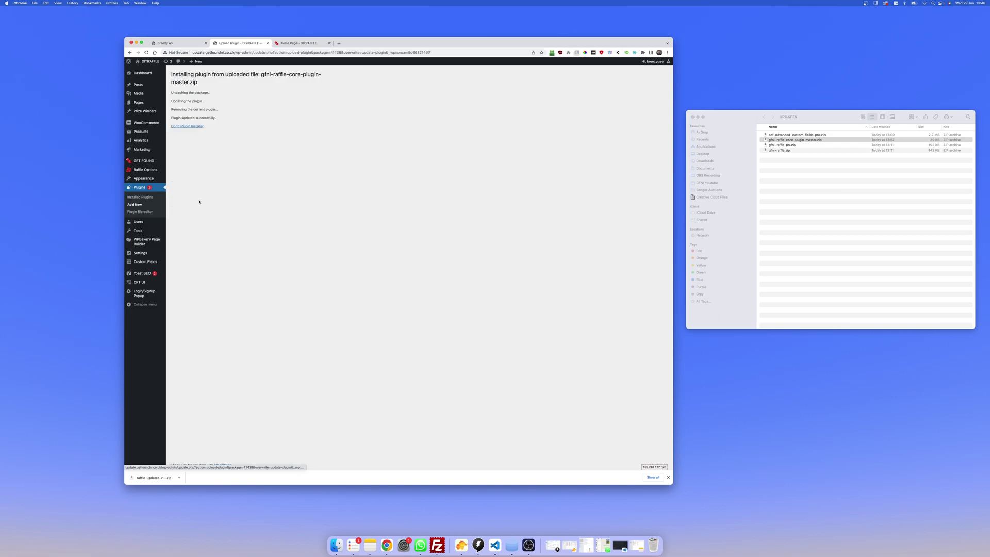
- Upload gfni-raffle.zip as a plugin and replace the installed WooCommerce Lottery version with it
{"action": "left_click", "coordinate": [155, 205]}
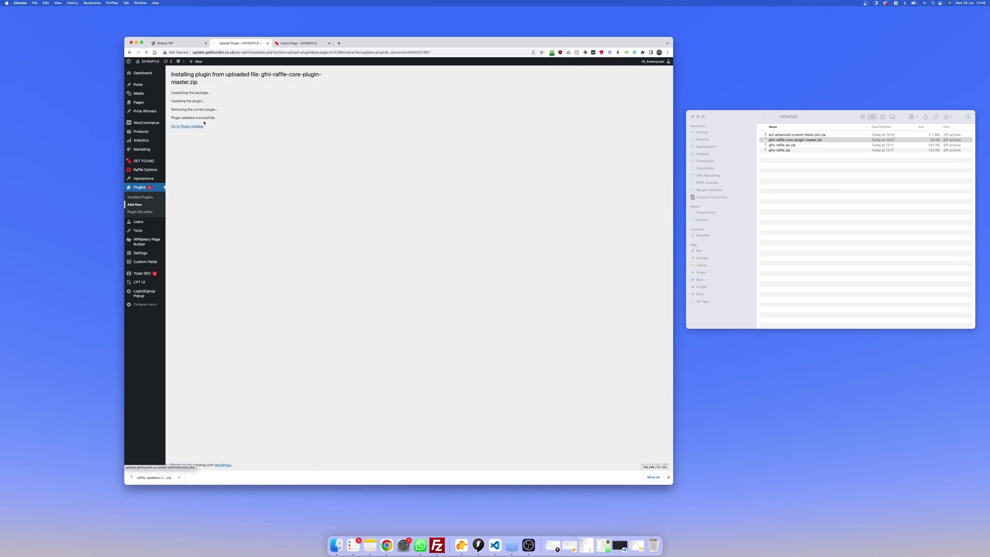
{"action": "left_click", "coordinate": [217, 74]}
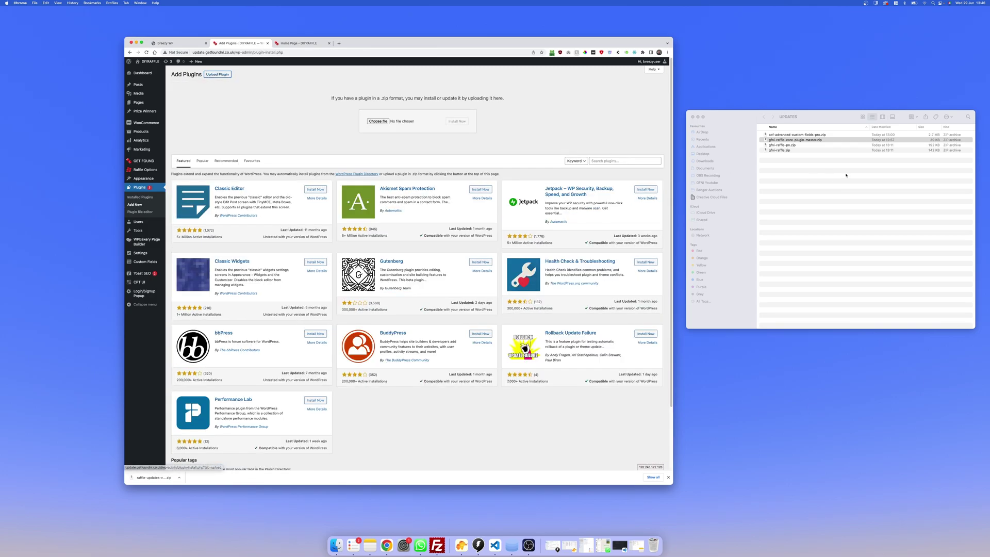
{"action": "left_click", "coordinate": [793, 150]}
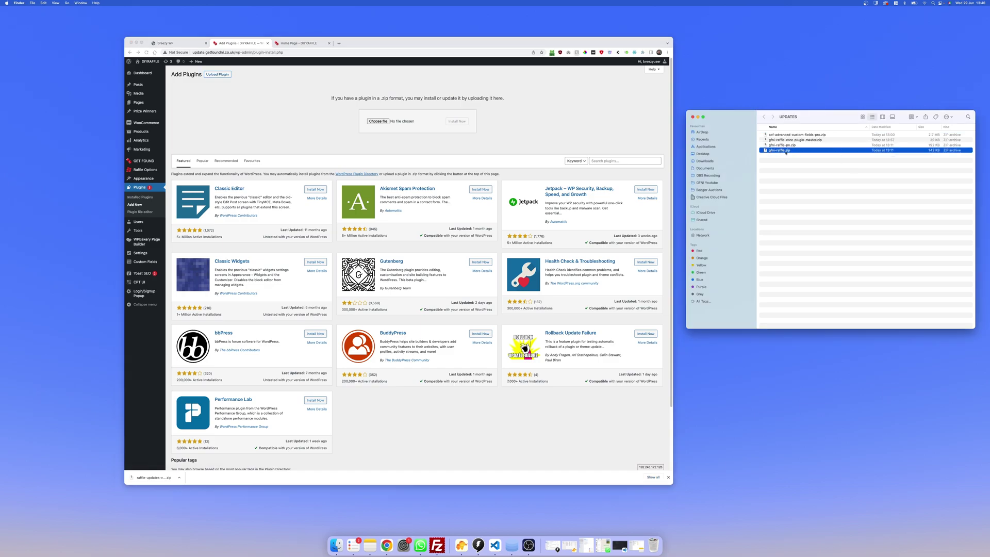
{"action": "left_click_drag", "start_coordinate": [792, 150], "coordinate": [382, 122]}
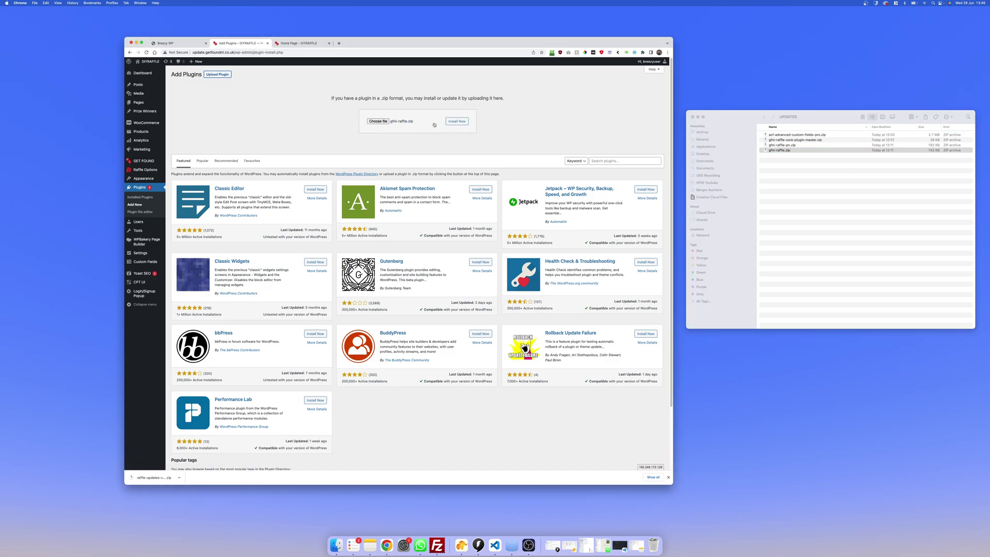
{"action": "left_click", "coordinate": [449, 124]}
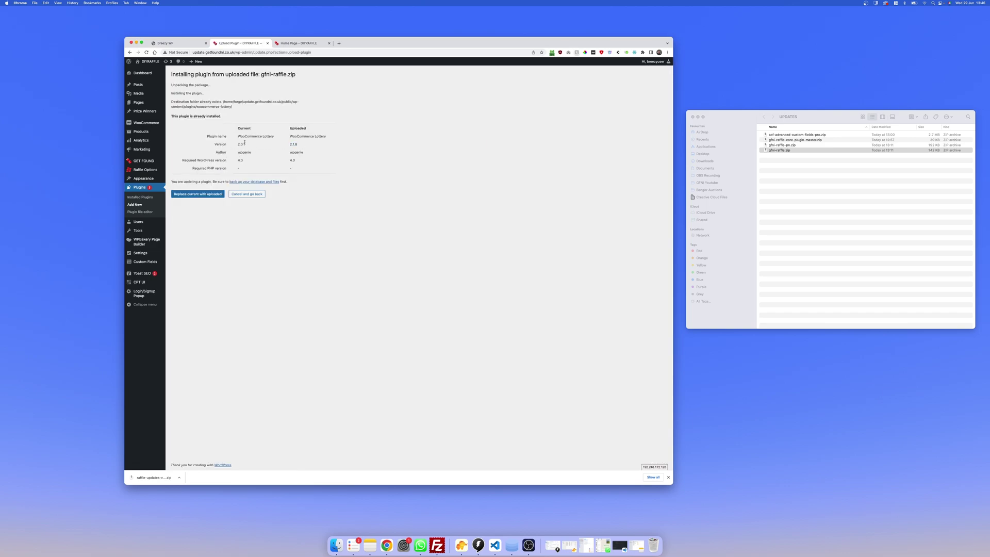
{"action": "left_click", "coordinate": [198, 194]}
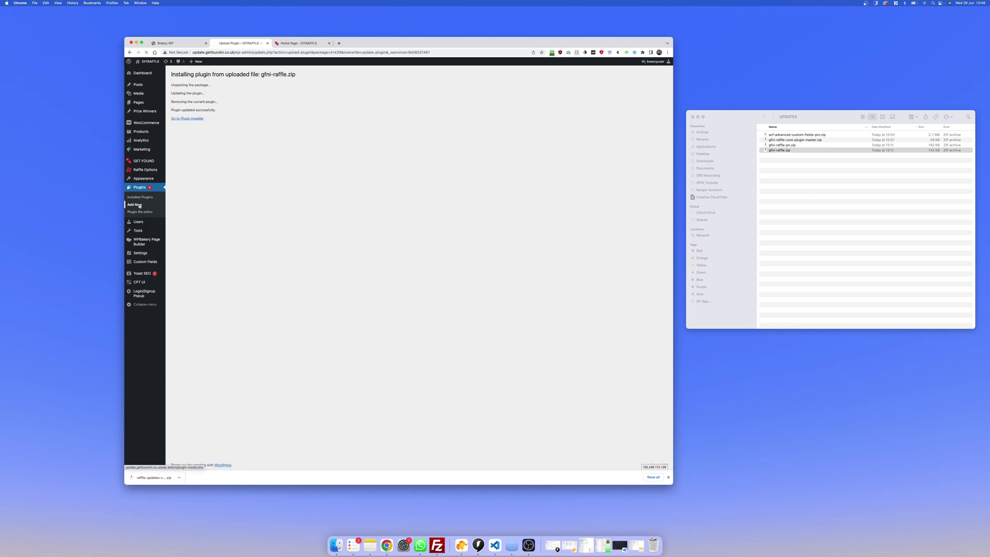
- Upload gfni-raffle-pn.zip as a plugin and replace the installed WooCommerce Lottery Pick Number version with it
{"action": "left_click", "coordinate": [217, 74]}
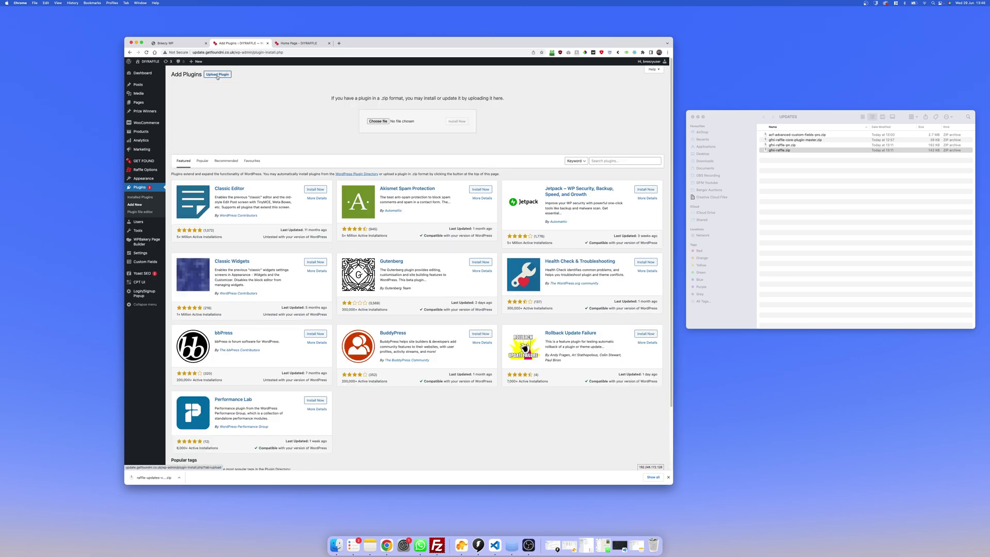
{"action": "left_click", "coordinate": [793, 150]}
{"action": "left_click", "coordinate": [802, 145]}
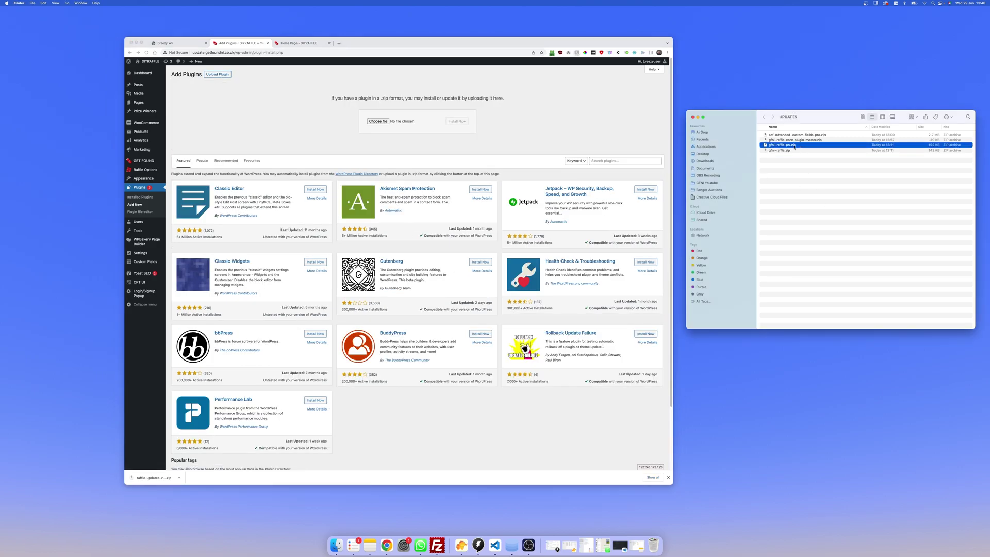
{"action": "left_click_drag", "start_coordinate": [794, 146], "coordinate": [379, 124]}
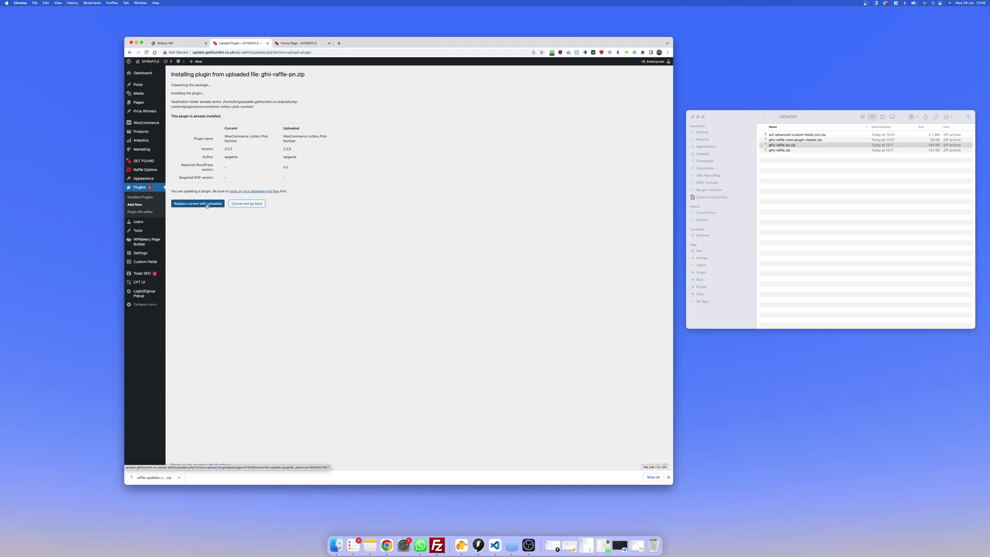
{"action": "left_click", "coordinate": [206, 205]}
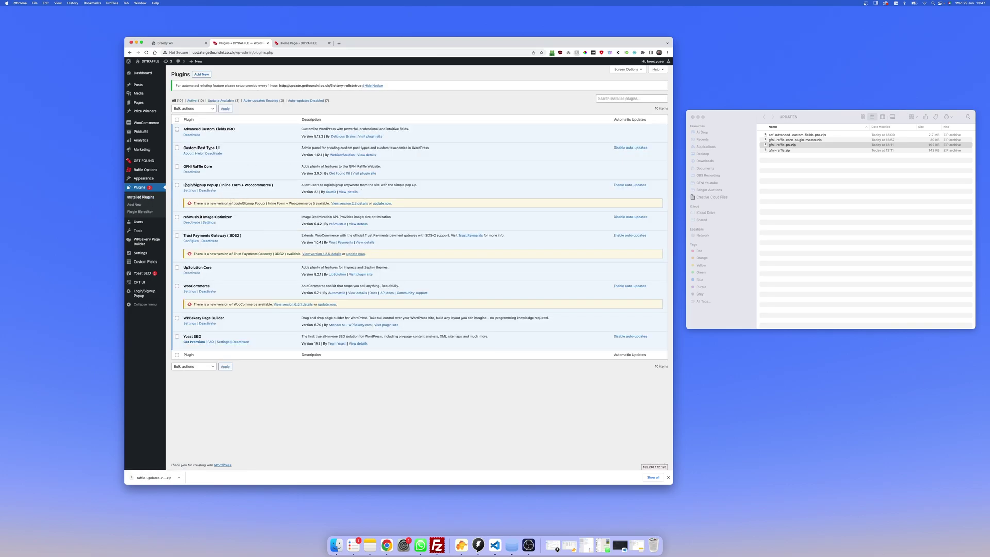
- Update the installed Login/Signup Popup, Trust Payments Gateway and WooCommerce plugins to their newest available versions
{"action": "left_click_drag", "start_coordinate": [183, 185], "coordinate": [266, 185]}
{"action": "left_click", "coordinate": [233, 185]}
{"action": "left_click", "coordinate": [266, 184]}
{"action": "left_click", "coordinate": [382, 204]}
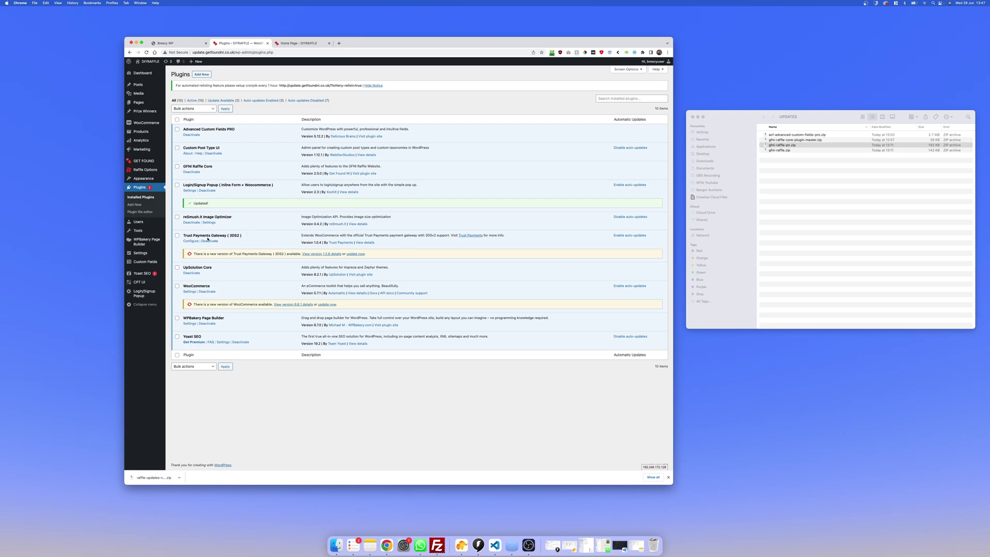
{"action": "left_click", "coordinate": [355, 253]}
{"action": "double_click", "coordinate": [189, 286]}
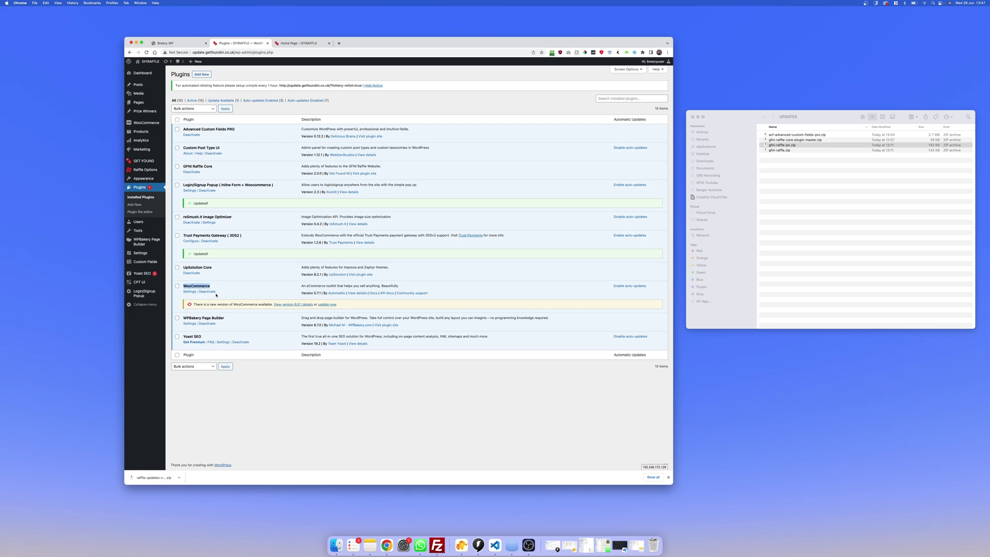
{"action": "left_click", "coordinate": [328, 305]}
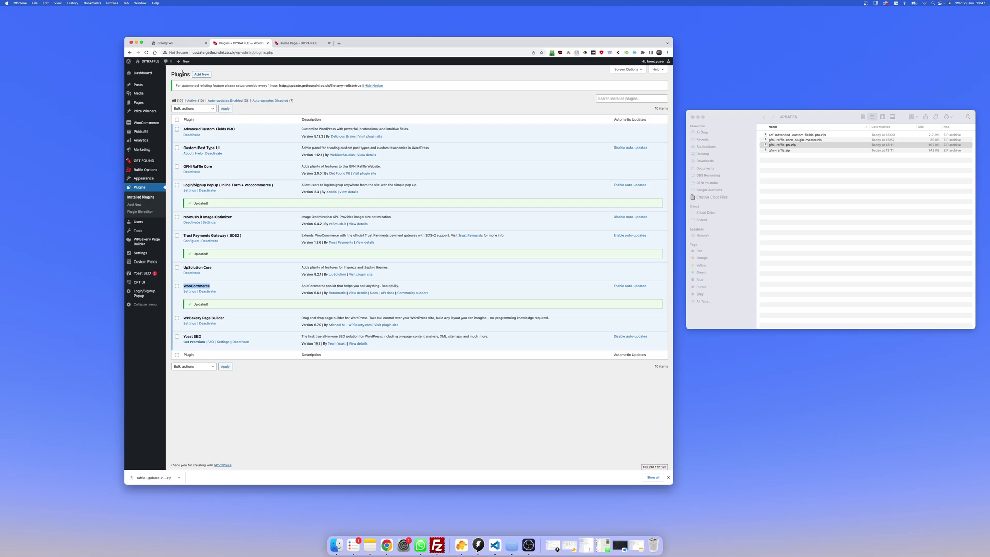
- Run the WooCommerce database update for the site
{"action": "left_click", "coordinate": [229, 73]}
{"action": "left_click", "coordinate": [377, 86]}
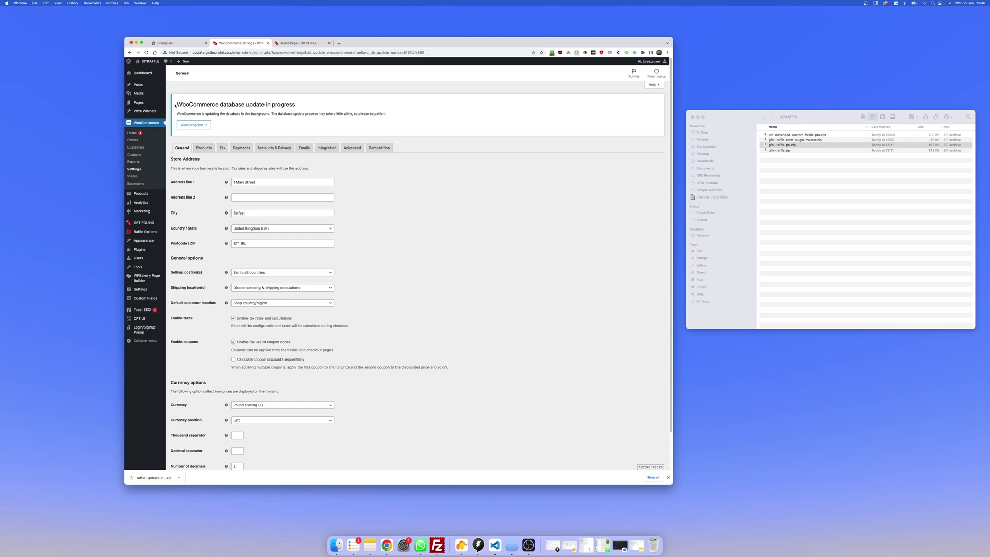
{"action": "left_click_drag", "start_coordinate": [175, 105], "coordinate": [288, 105]}
{"action": "left_click", "coordinate": [288, 105]}
- Turn off the competition history tab on single product pages in the WooCommerce Competition settings and save the changes
{"action": "left_click", "coordinate": [379, 148]}
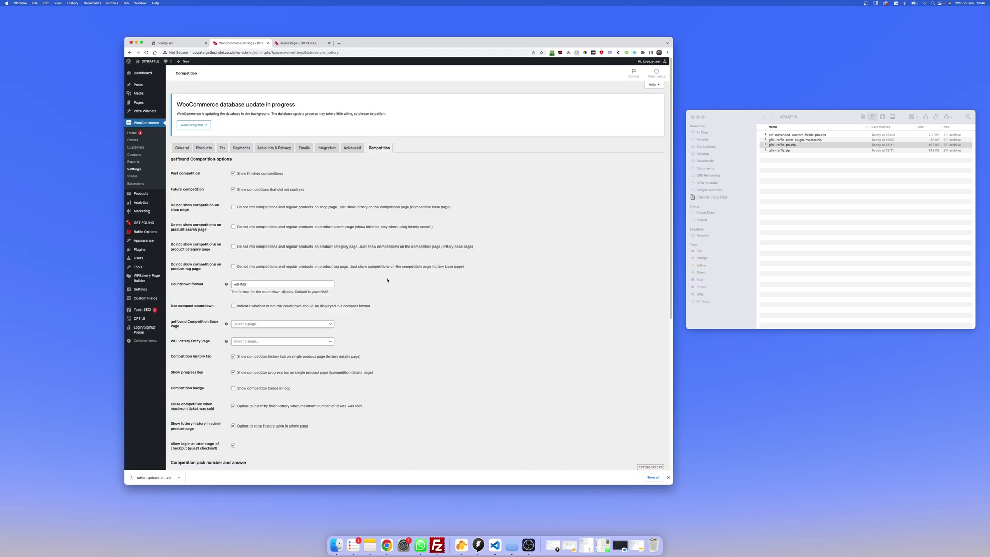
{"action": "left_click_drag", "start_coordinate": [172, 356], "coordinate": [207, 356]}
{"action": "left_click", "coordinate": [229, 359]}
{"action": "scroll", "coordinate": [423, 351], "scroll_direction": "down", "scroll_amount": 3}
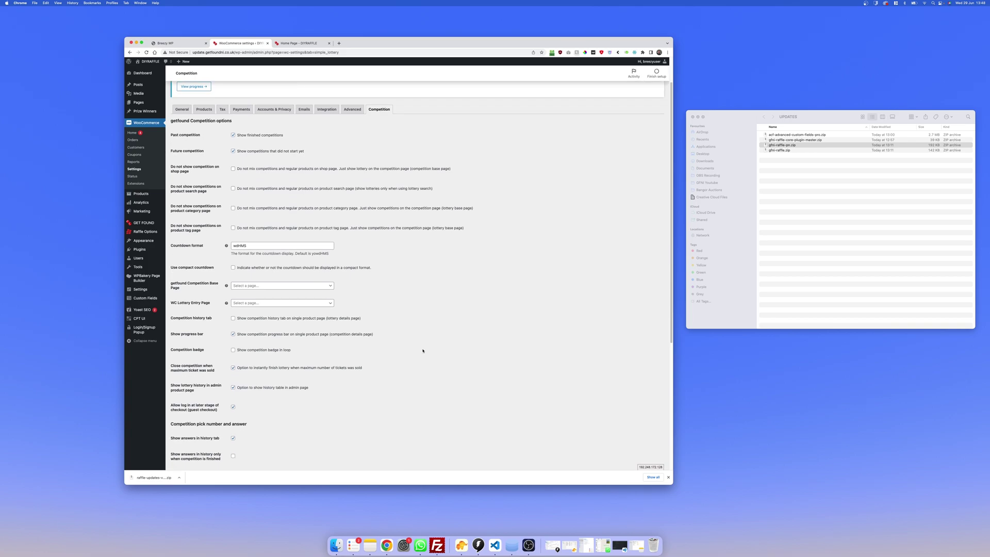
{"action": "scroll", "coordinate": [423, 351], "scroll_direction": "down", "scroll_amount": 3}
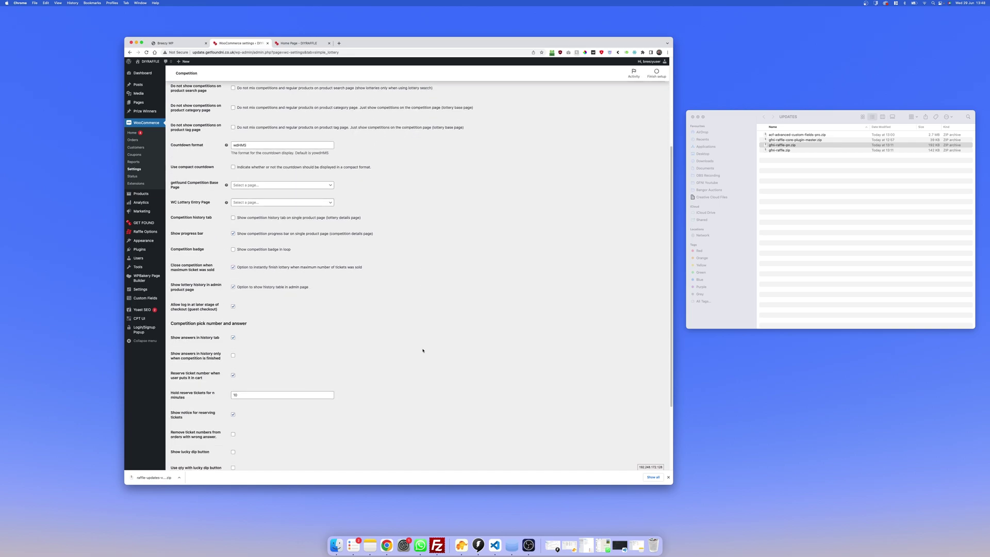
{"action": "scroll", "coordinate": [423, 351], "scroll_direction": "down", "scroll_amount": 1}
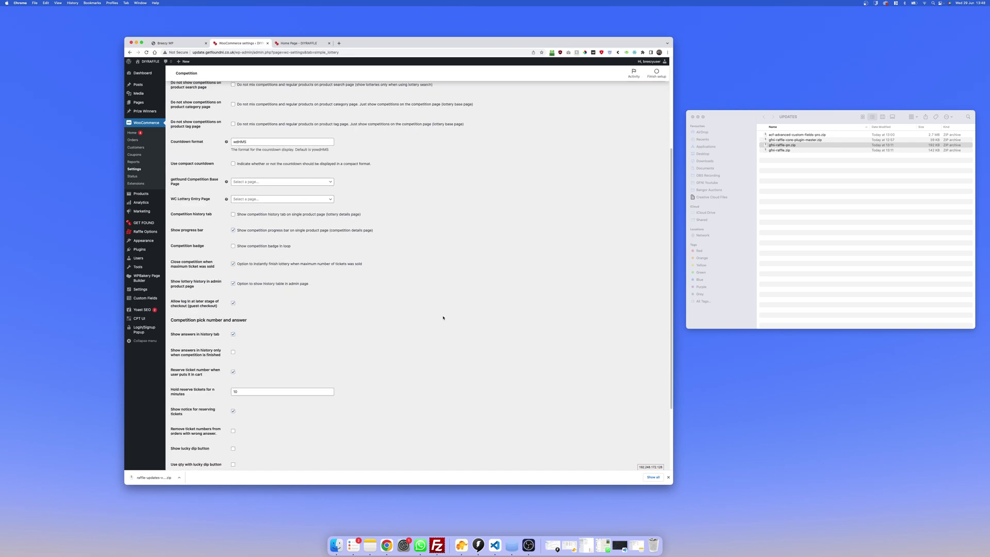
{"action": "scroll", "coordinate": [442, 318], "scroll_direction": "down", "scroll_amount": 4}
{"action": "left_click", "coordinate": [192, 442]}
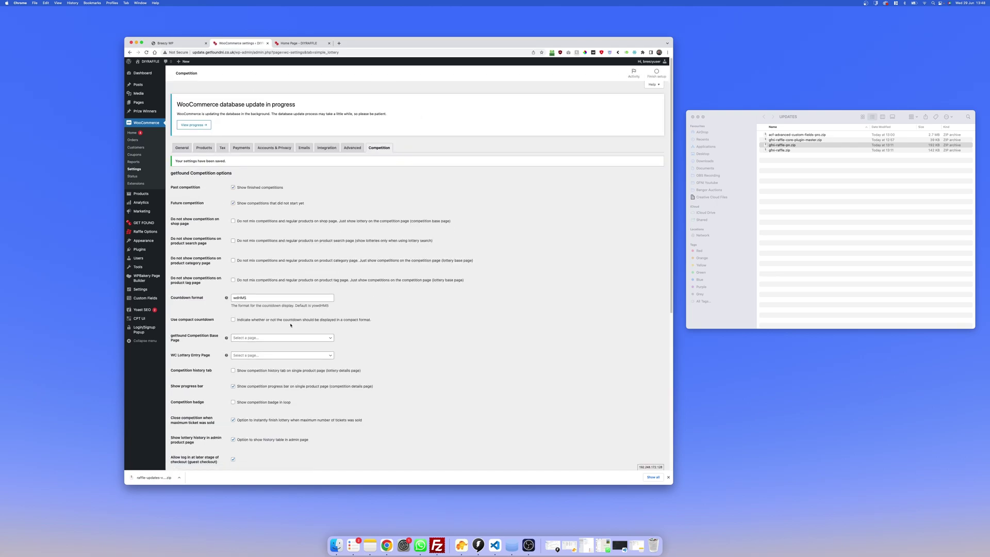
- Check the general settings of the Login/Signup Popup plugin and save them unchanged
{"action": "left_click", "coordinate": [142, 331]}
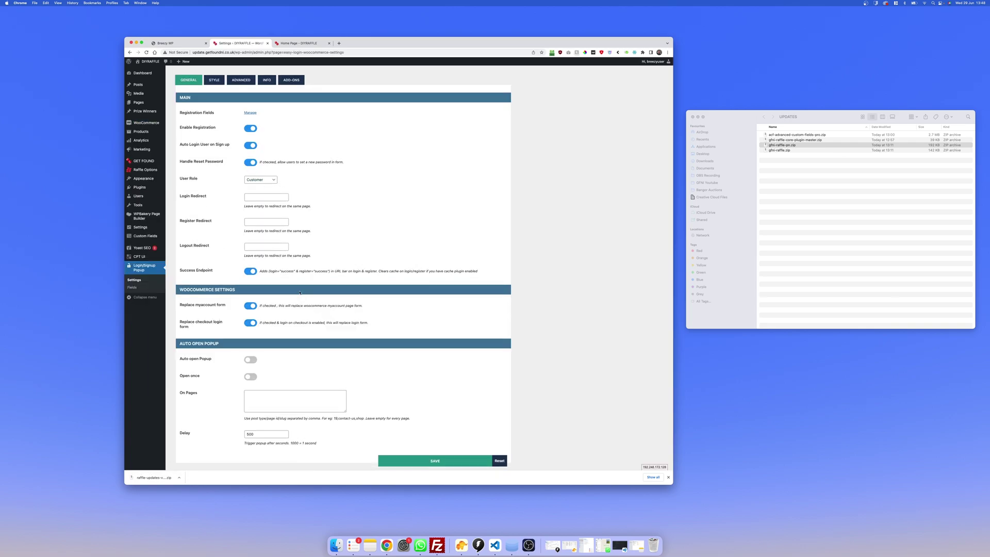
{"action": "scroll", "coordinate": [516, 375], "scroll_direction": "down", "scroll_amount": 1}
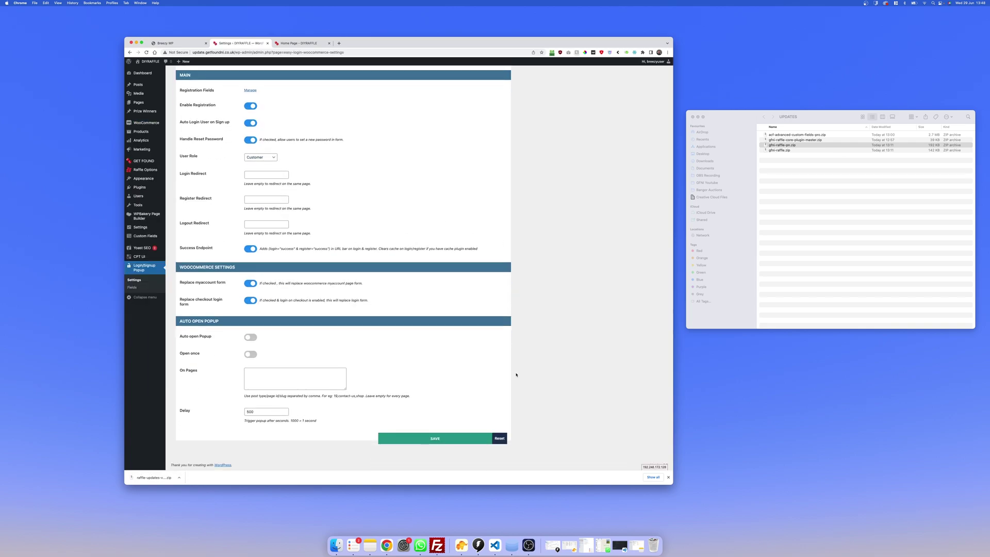
{"action": "left_click", "coordinate": [469, 437]}
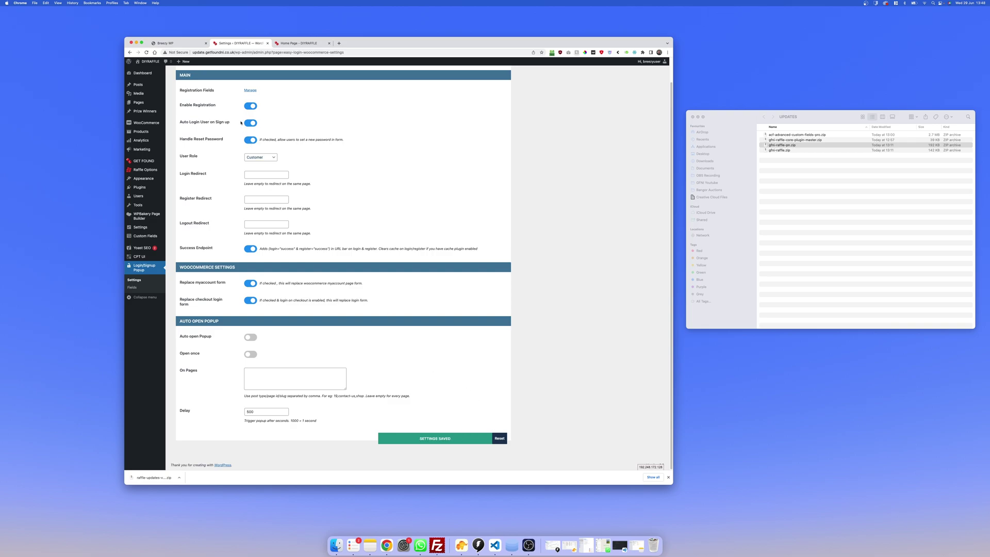
{"action": "scroll", "coordinate": [350, 313], "scroll_direction": "up", "scroll_amount": 2}
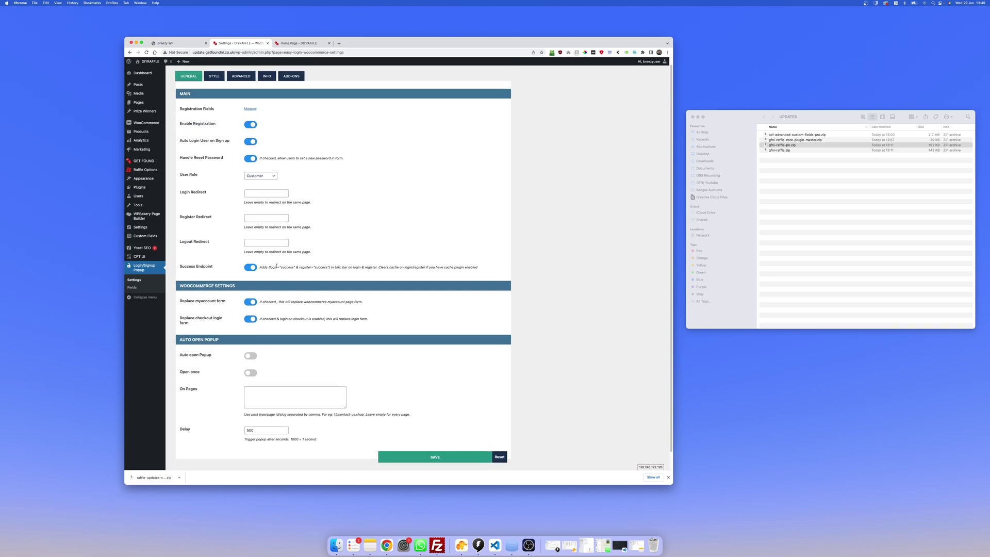
- Try a sidebar width of 0 with the sidebar image removed in the popup style settings, and reset the plugin settings to defaults
{"action": "left_click", "coordinate": [214, 78]}
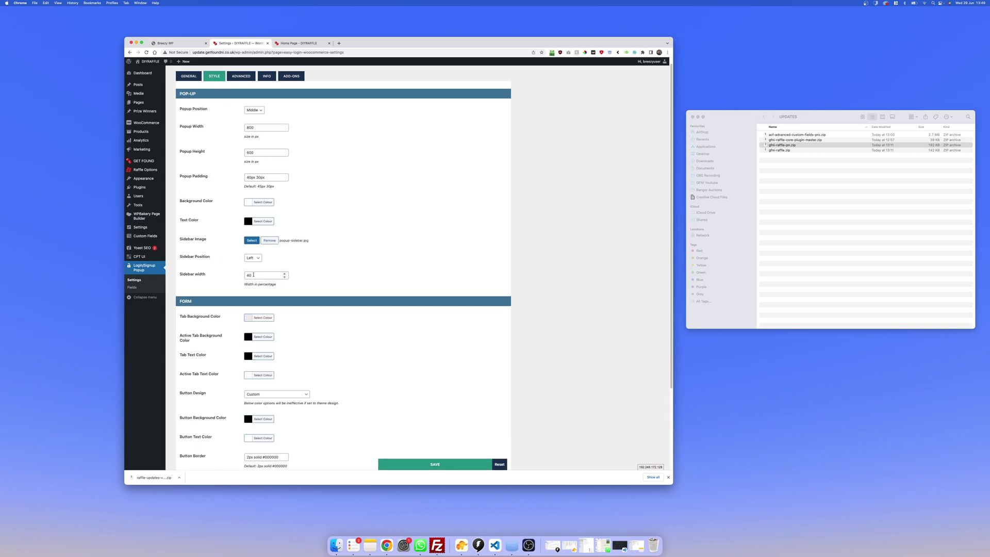
{"action": "left_click_drag", "start_coordinate": [253, 275], "coordinate": [233, 277]}
{"action": "type", "text": "0"}
{"action": "left_click", "coordinate": [390, 277]}
{"action": "left_click", "coordinate": [269, 240]}
{"action": "scroll", "coordinate": [541, 274], "scroll_direction": "down", "scroll_amount": 1}
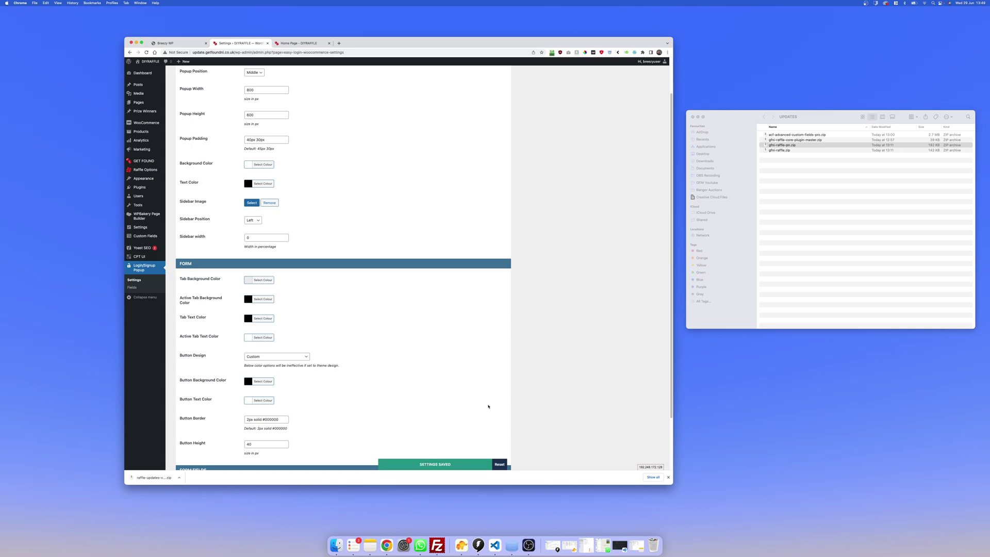
{"action": "left_click", "coordinate": [495, 464]}
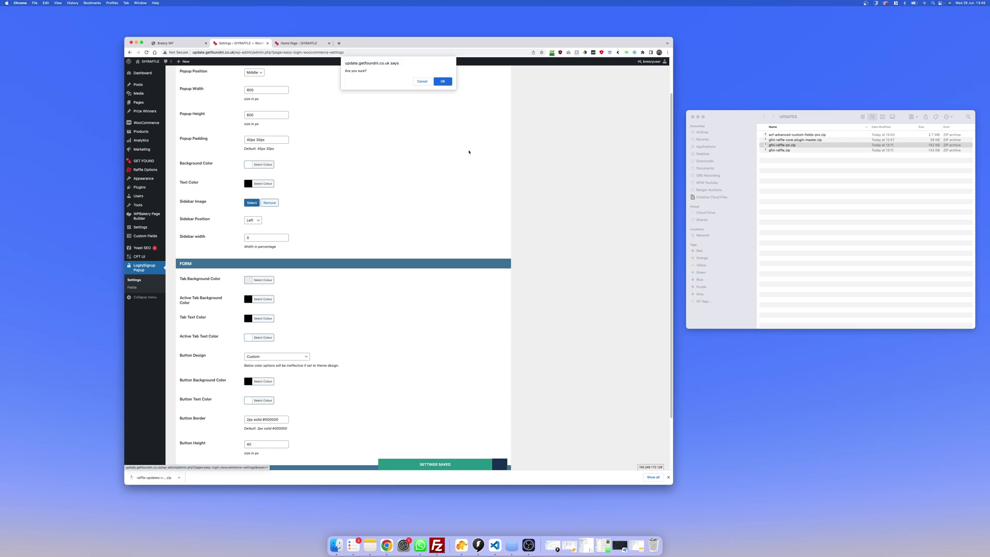
{"action": "left_click", "coordinate": [447, 81]}
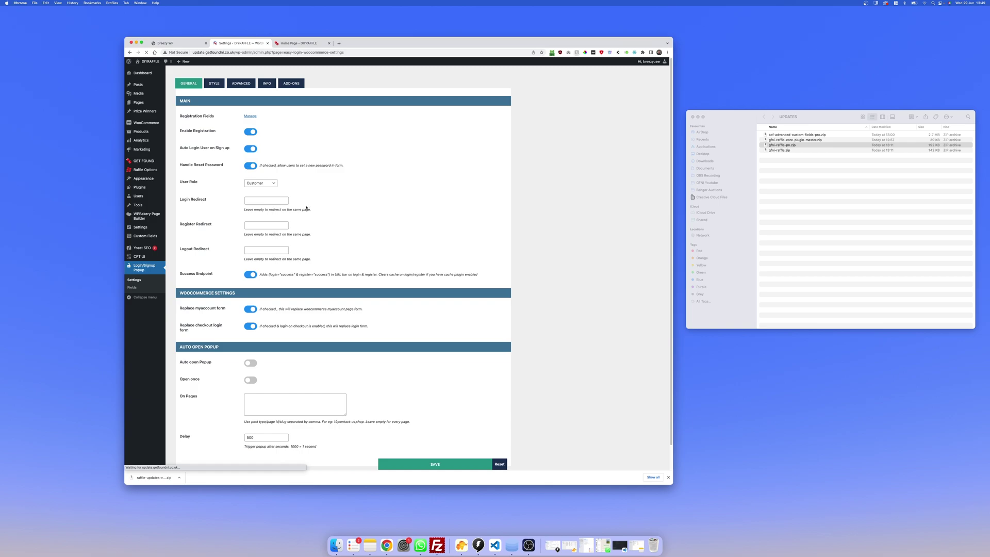
- Set the login popup's sidebar width to 0, remove its sidebar image and save the style settings
{"action": "left_click", "coordinate": [217, 83]}
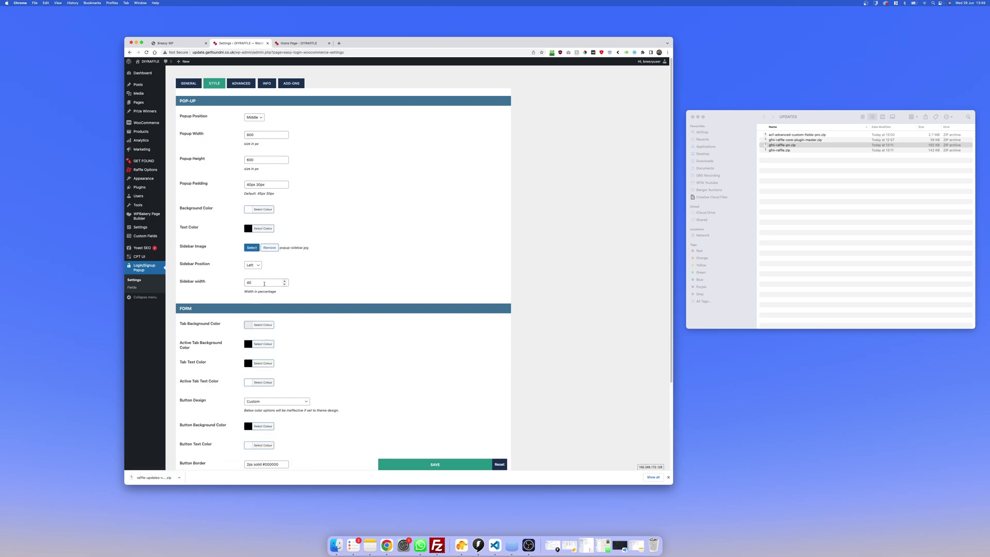
{"action": "left_click_drag", "start_coordinate": [264, 284], "coordinate": [231, 282]}
{"action": "type", "text": "0"}
{"action": "left_click", "coordinate": [333, 276]}
{"action": "left_click", "coordinate": [270, 248]}
{"action": "scroll", "coordinate": [596, 292], "scroll_direction": "down", "scroll_amount": 5}
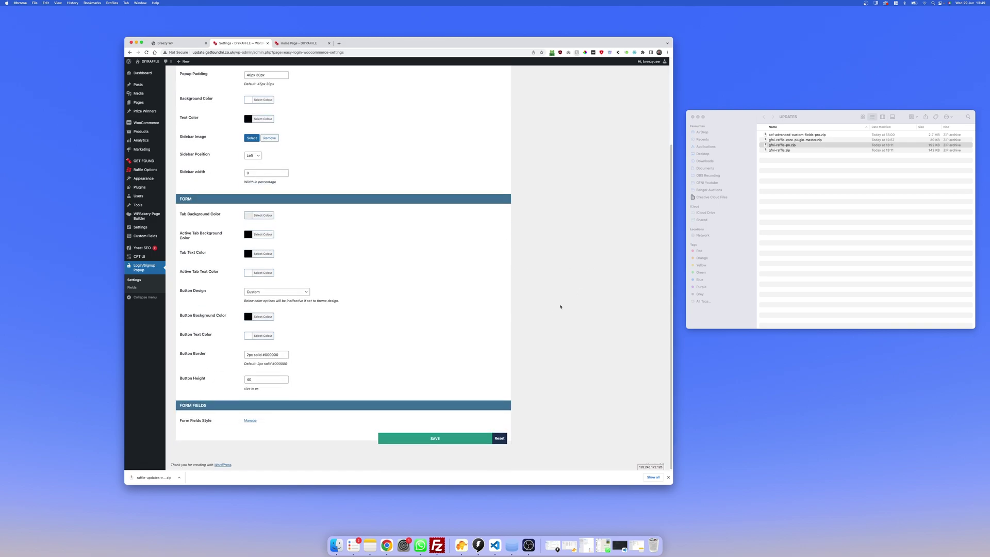
{"action": "left_click", "coordinate": [426, 437]}
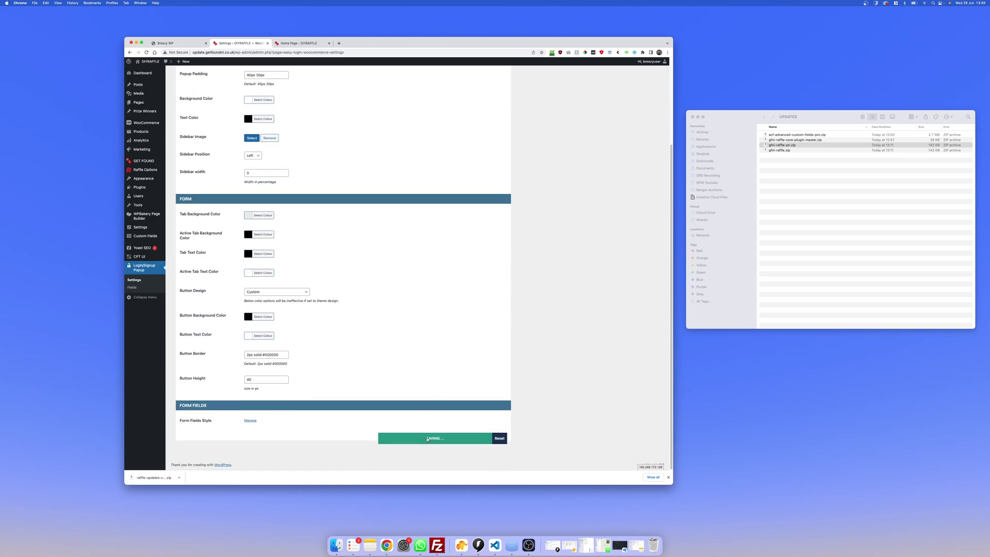
- Review the Login/Signup Popup registration fields from User Name to Terms & Conditions and save them
{"action": "left_click", "coordinate": [132, 287]}
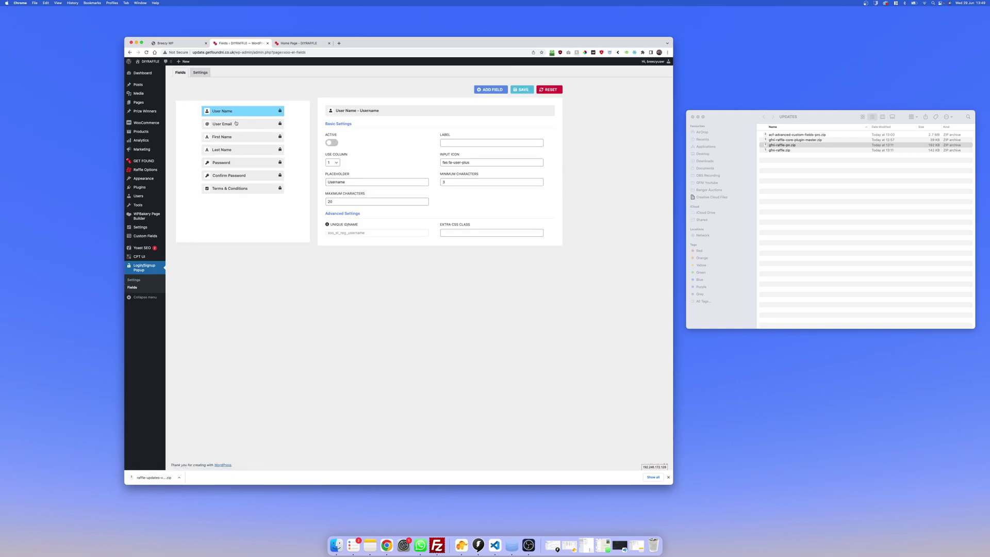
{"action": "left_click", "coordinate": [236, 123]}
{"action": "left_click", "coordinate": [237, 136]}
{"action": "left_click", "coordinate": [238, 149]}
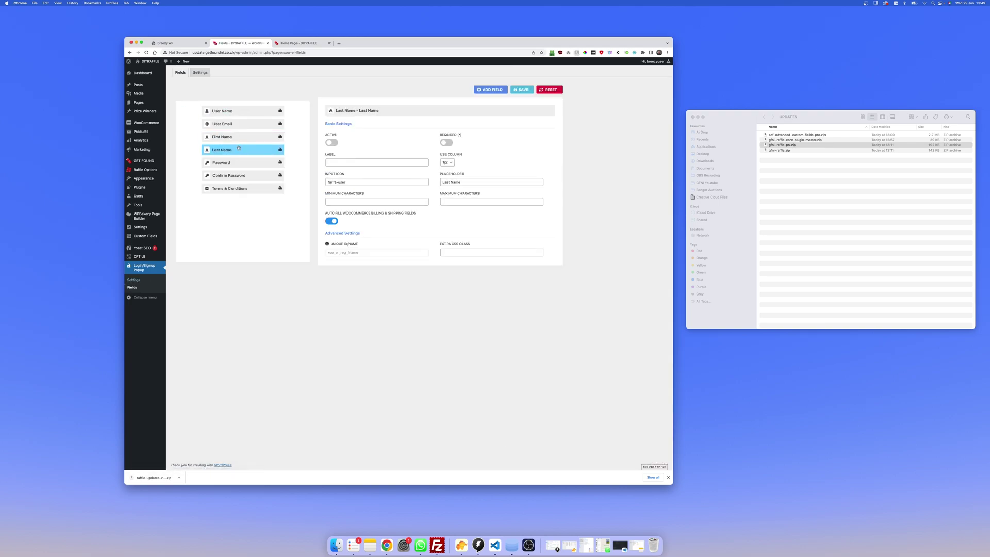
{"action": "left_click", "coordinate": [241, 163]}
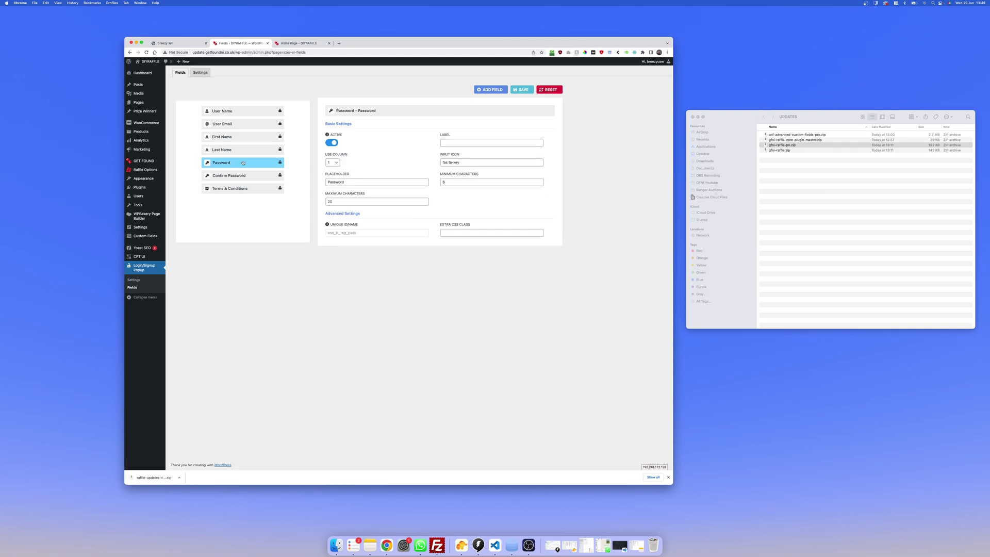
{"action": "left_click", "coordinate": [244, 175]}
{"action": "left_click", "coordinate": [243, 189]}
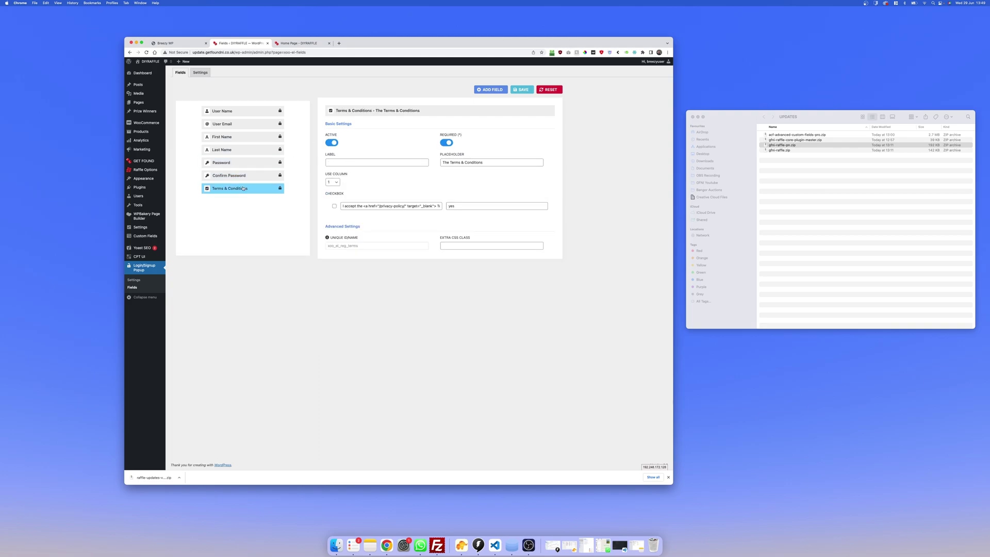
{"action": "left_click", "coordinate": [521, 90]}
- Look over the competitions on the site's home page and start adding a new product
{"action": "left_click", "coordinate": [144, 72]}
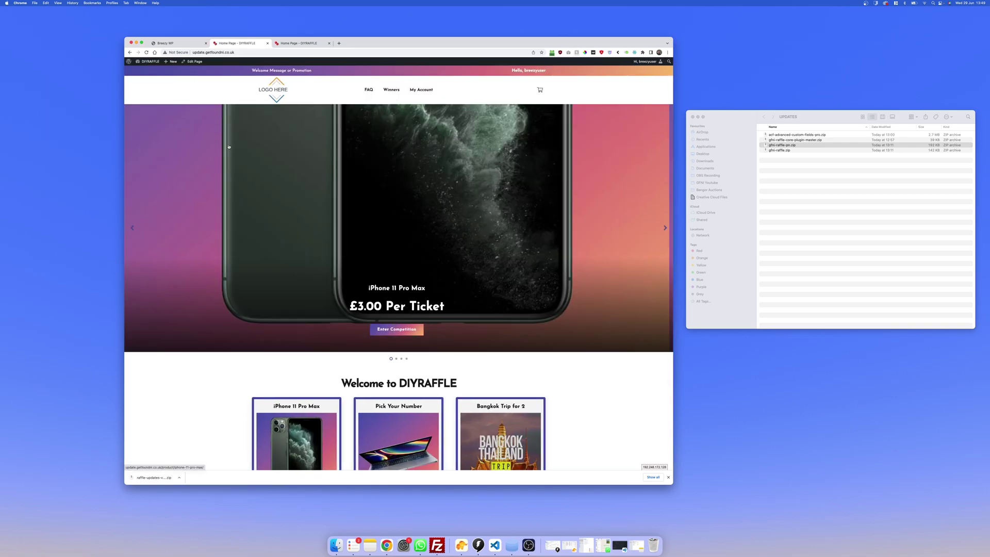
{"action": "scroll", "coordinate": [229, 147], "scroll_direction": "down", "scroll_amount": 15}
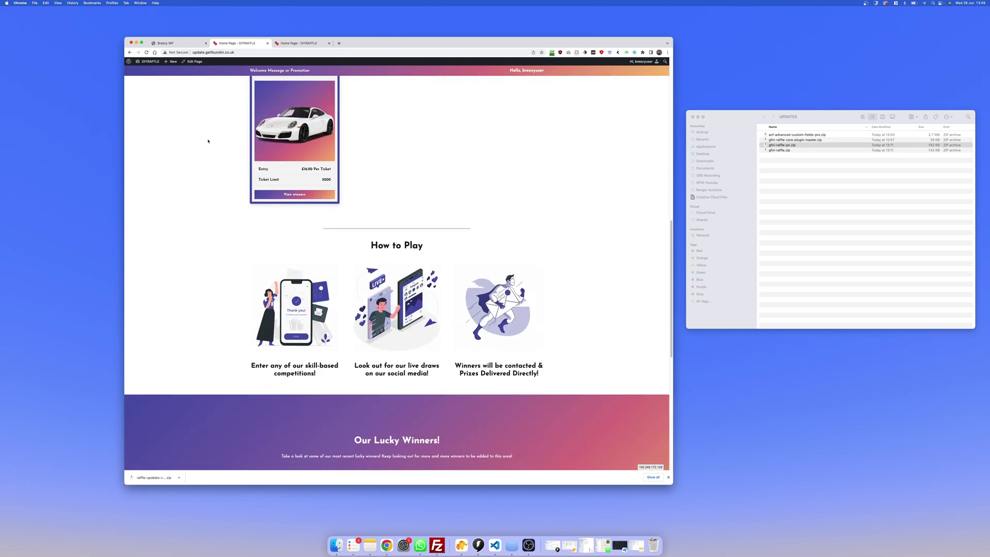
{"action": "scroll", "coordinate": [208, 141], "scroll_direction": "up", "scroll_amount": 5}
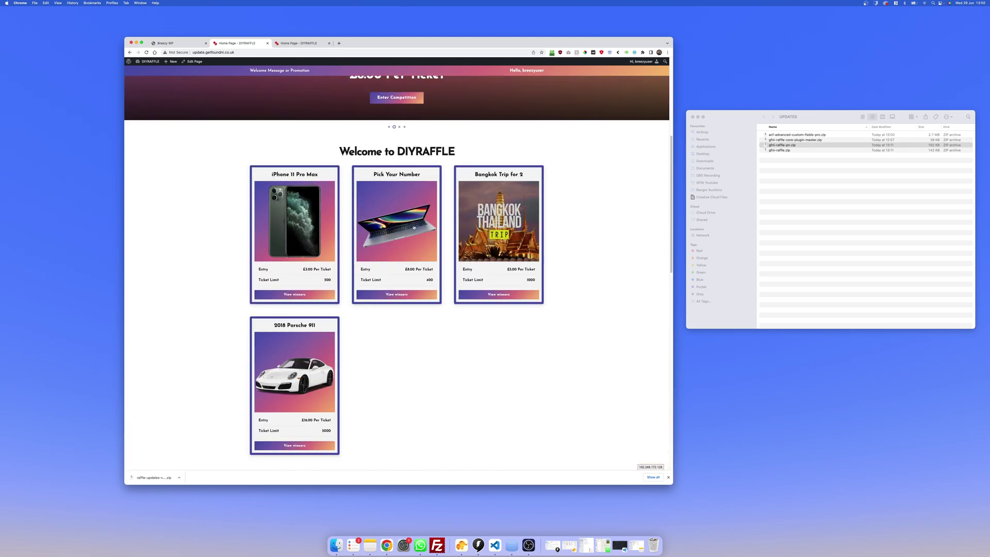
{"action": "mouse_move", "coordinate": [172, 62]}
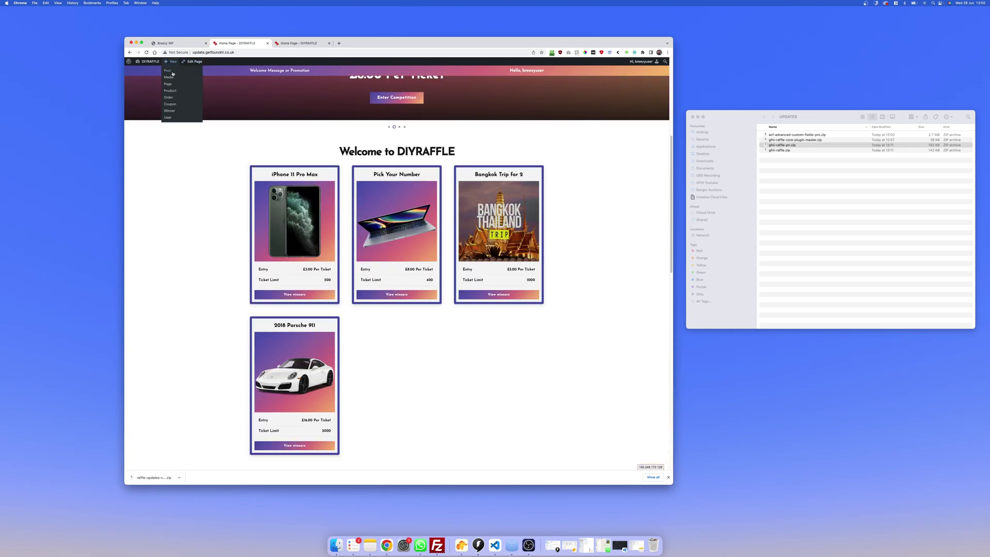
{"action": "left_click", "coordinate": [170, 90]}
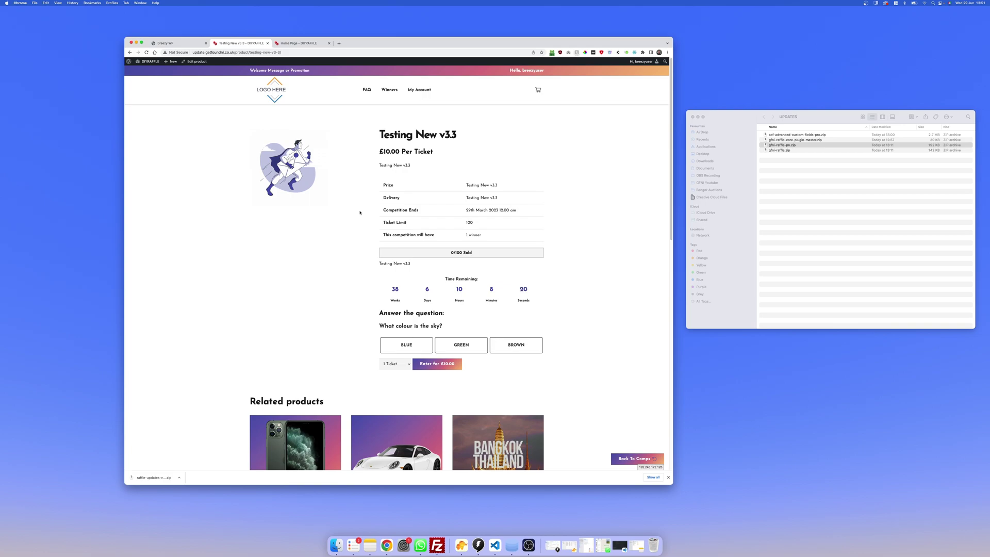
- Enable the alternate progress bar in the Raffle Options and update the options
{"action": "mouse_move", "coordinate": [147, 62]}
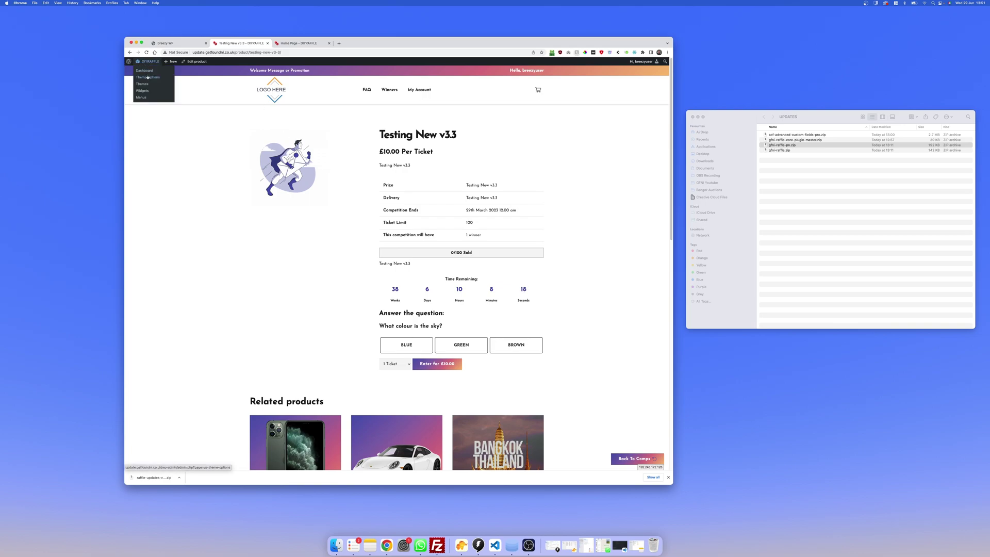
{"action": "left_click", "coordinate": [147, 77]}
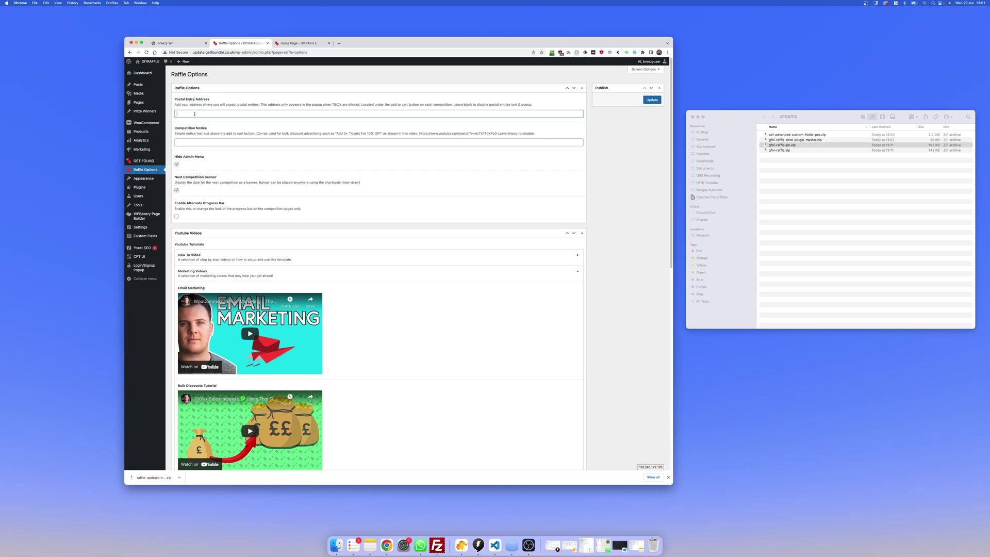
{"action": "left_click", "coordinate": [189, 144]}
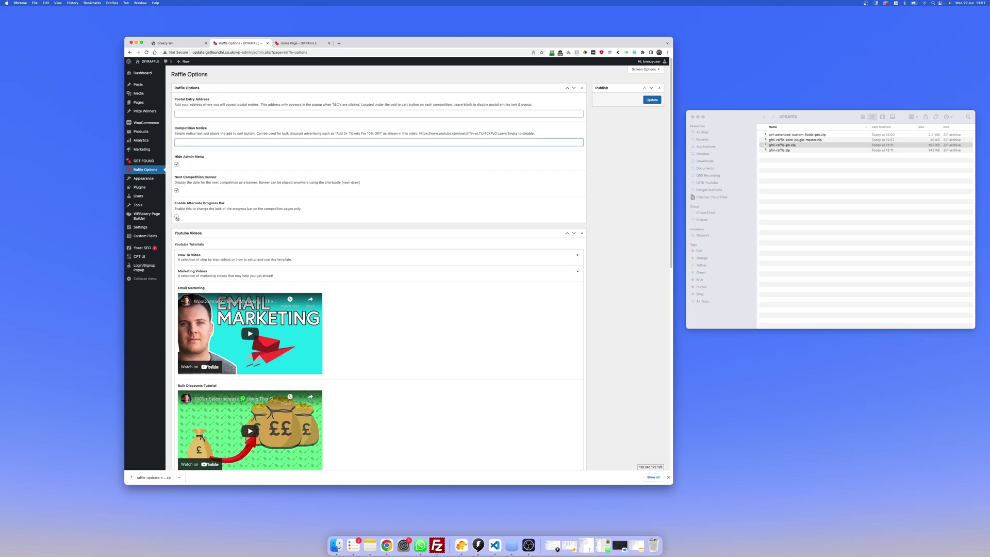
{"action": "left_click", "coordinate": [177, 216]}
{"action": "left_click", "coordinate": [651, 100]}
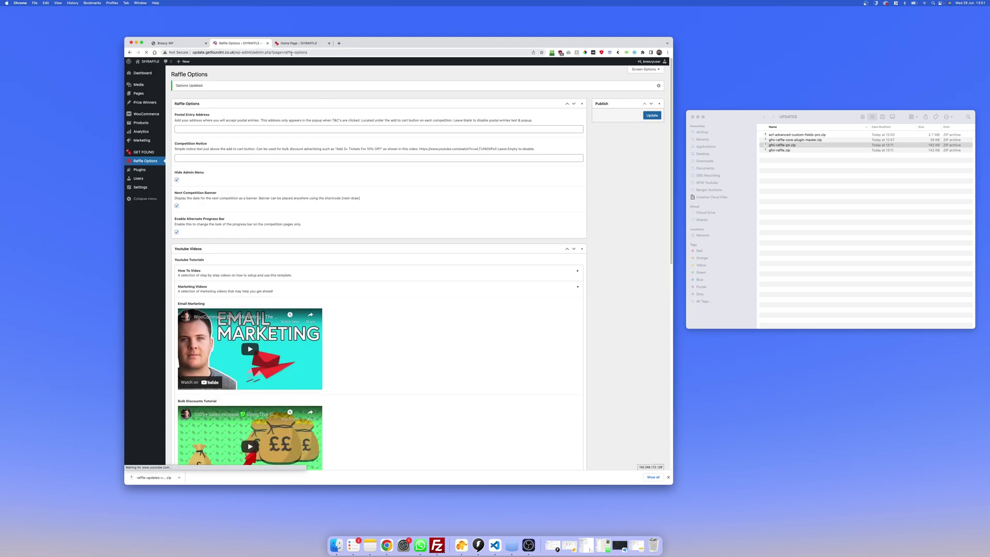
- Reload the home page and open the Testing New v3.3 competition to examine its progress bar
{"action": "left_click", "coordinate": [296, 44]}
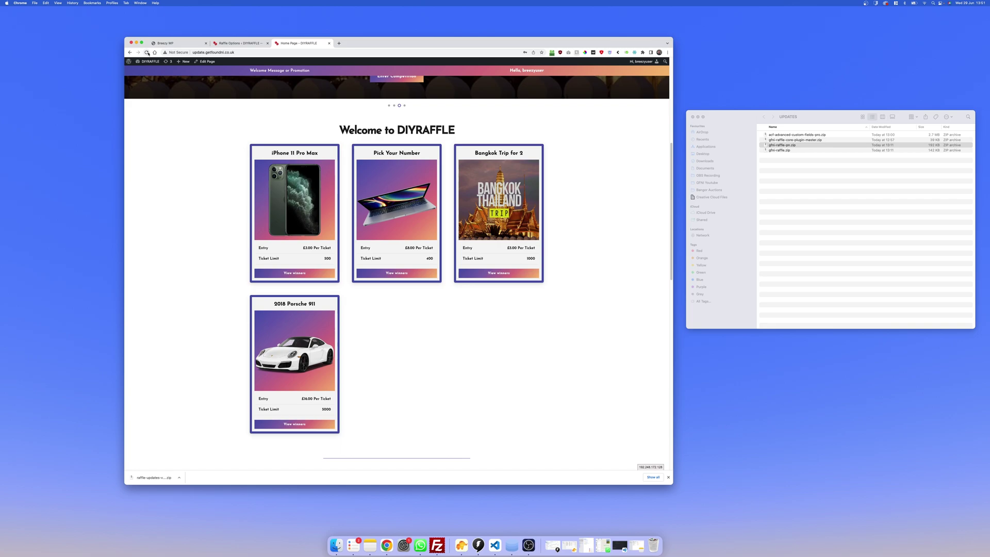
{"action": "left_click", "coordinate": [148, 53]}
{"action": "scroll", "coordinate": [464, 304], "scroll_direction": "down", "scroll_amount": 3}
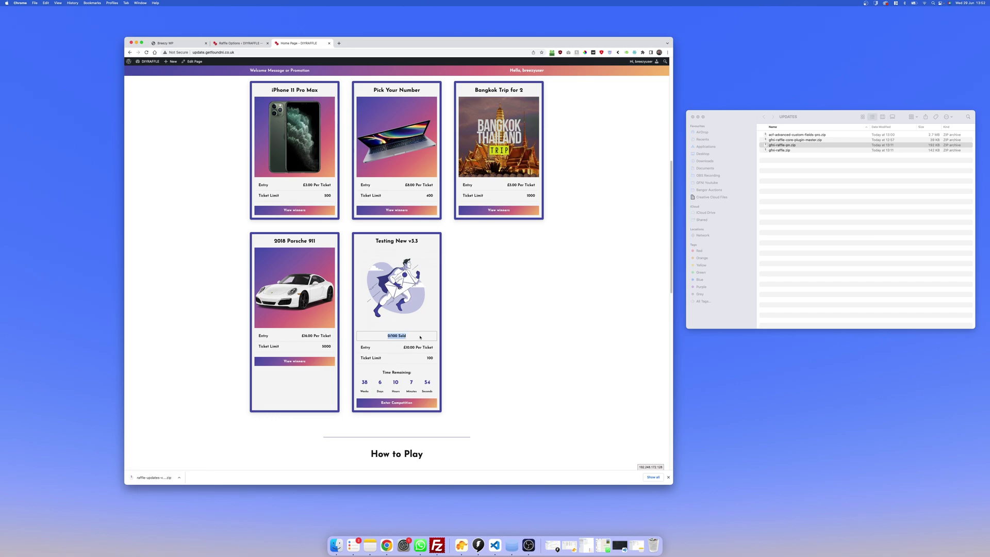
{"action": "left_click", "coordinate": [388, 336]}
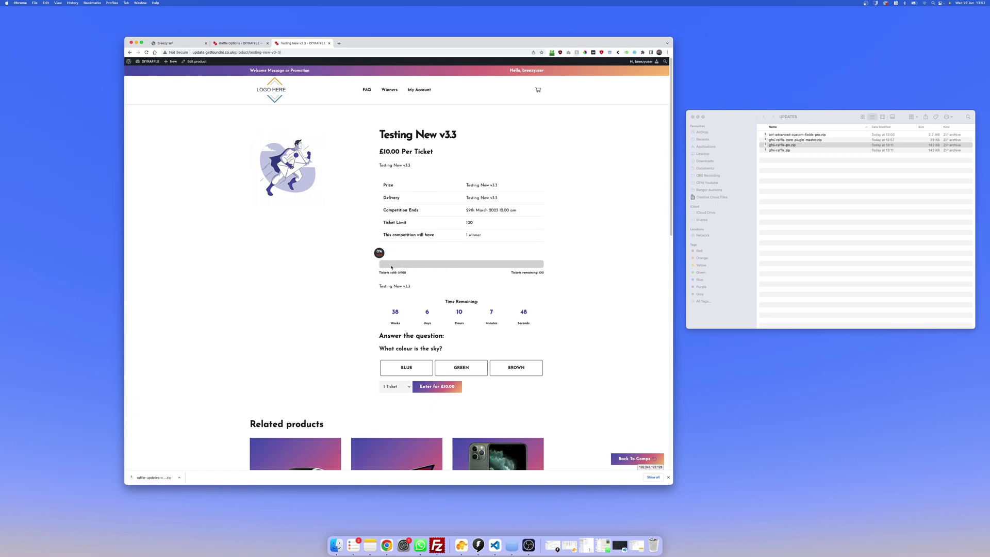
{"action": "scroll", "coordinate": [594, 276], "scroll_direction": "down", "scroll_amount": 4}
{"action": "scroll", "coordinate": [593, 276], "scroll_direction": "up", "scroll_amount": 4}
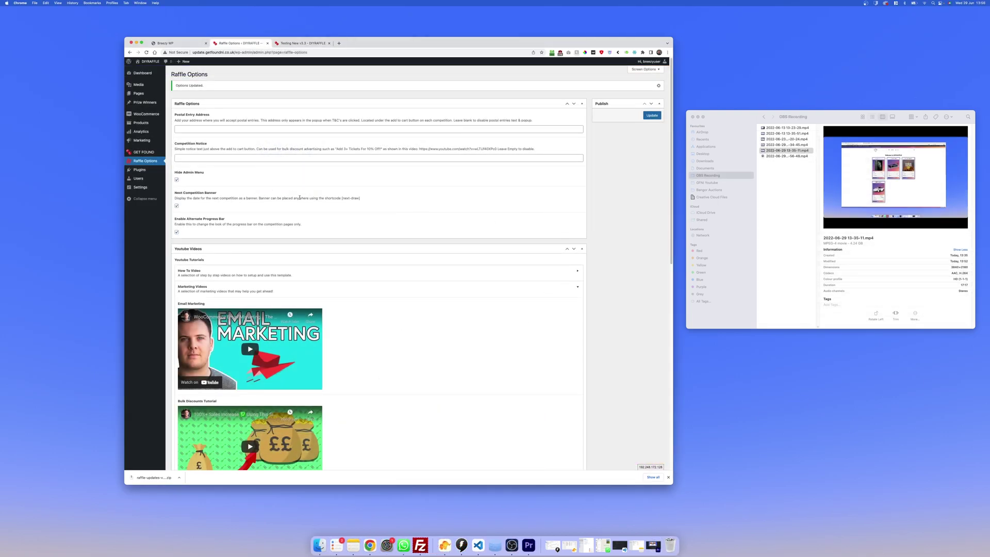
- Copy the [next-draw] shortcode from the Next Competition Banner description in the Raffle Options
{"action": "left_click_drag", "start_coordinate": [175, 198], "coordinate": [341, 198]}
{"action": "key", "text": "ctrl+c"}
{"action": "left_click", "coordinate": [256, 198]}
{"action": "left_click", "coordinate": [304, 198]}
- Visit the site's home page and open it for editing
{"action": "left_click", "coordinate": [173, 76]}
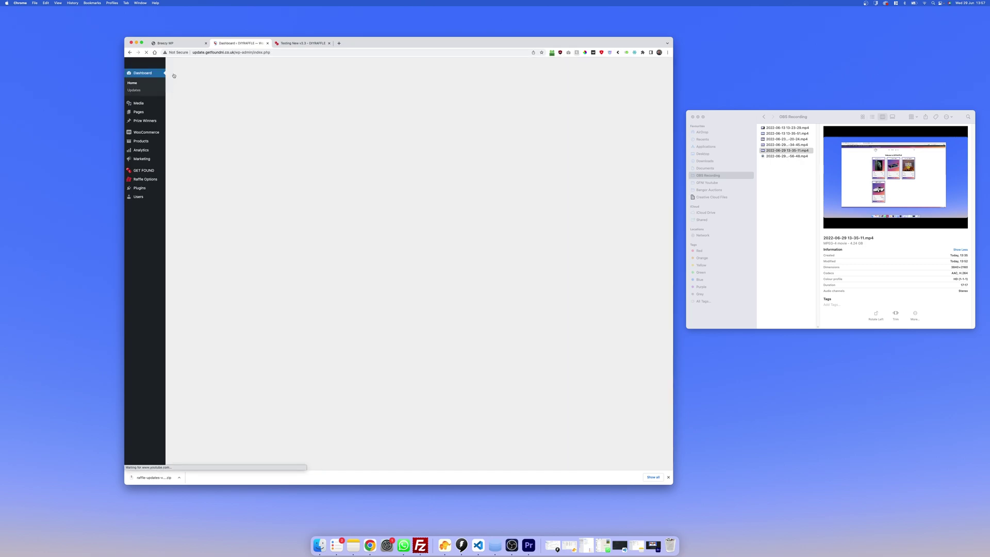
{"action": "left_click", "coordinate": [150, 72]}
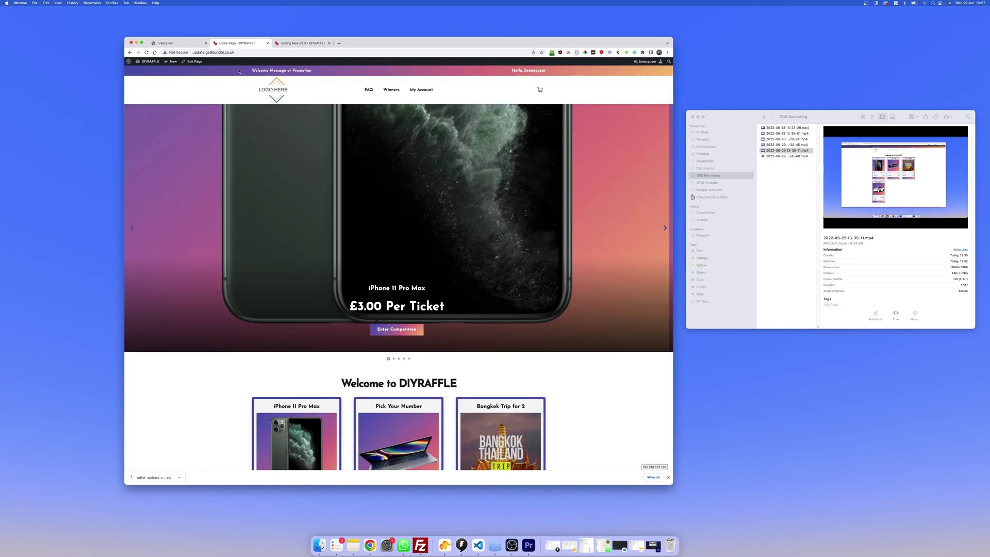
{"action": "left_click", "coordinate": [199, 63]}
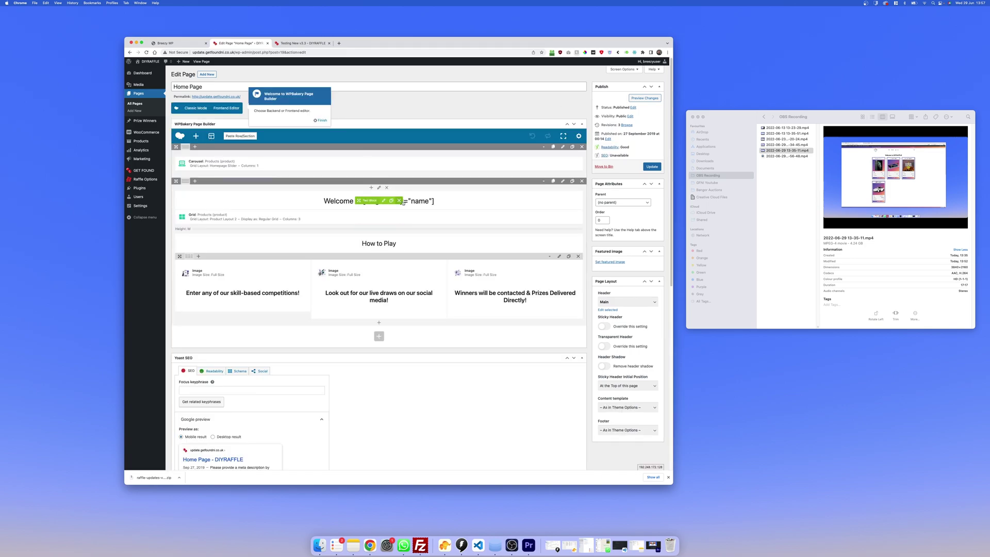
- Replace the home page's welcome heading text with the [next-draw] shortcode, save the text block and update the page
{"action": "left_click", "coordinate": [384, 200]}
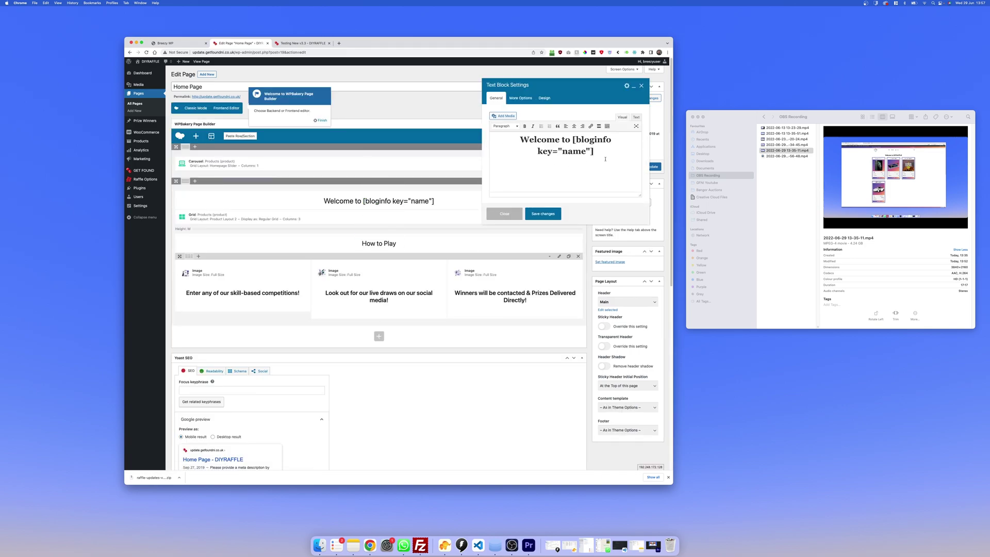
{"action": "left_click", "coordinate": [636, 117]}
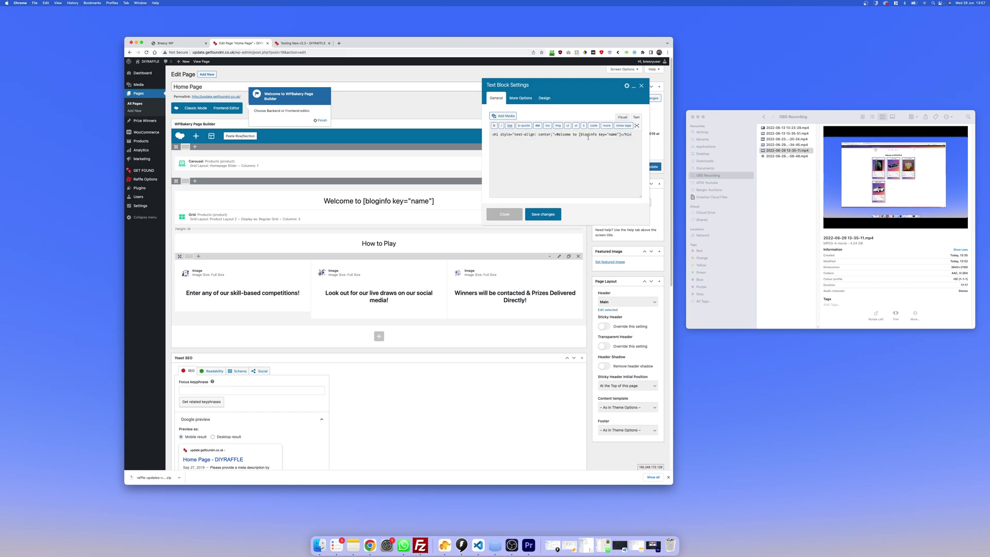
{"action": "triple_click", "coordinate": [588, 135]}
{"action": "key", "text": "ctrl+v"}
{"action": "left_click", "coordinate": [622, 117]}
{"action": "left_click", "coordinate": [543, 214]}
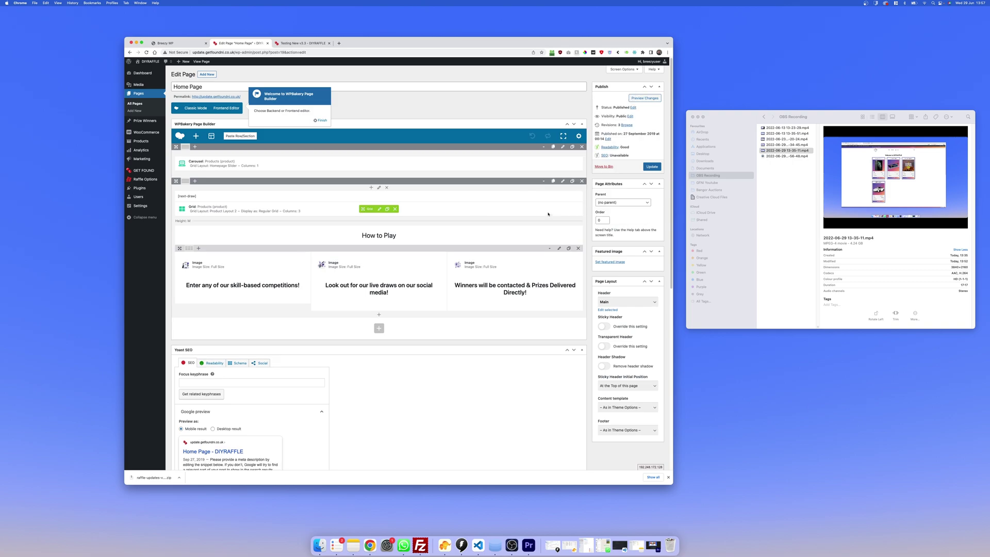
{"action": "left_click", "coordinate": [652, 166]}
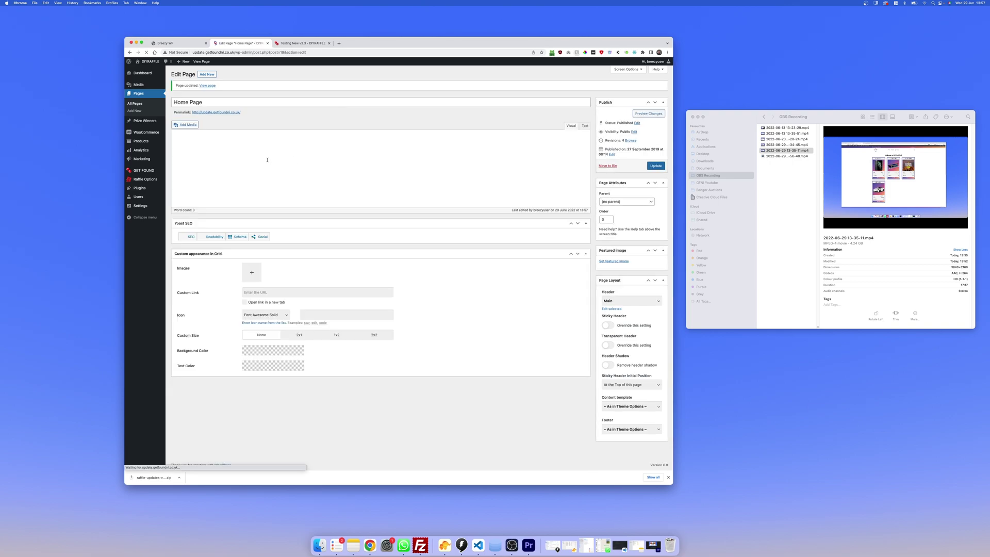
- Open the live home page in a new tab and examine the next live draw banner and the competition cards beneath it
{"action": "left_click", "coordinate": [216, 112], "text": "super"}
{"action": "left_click", "coordinate": [300, 44]}
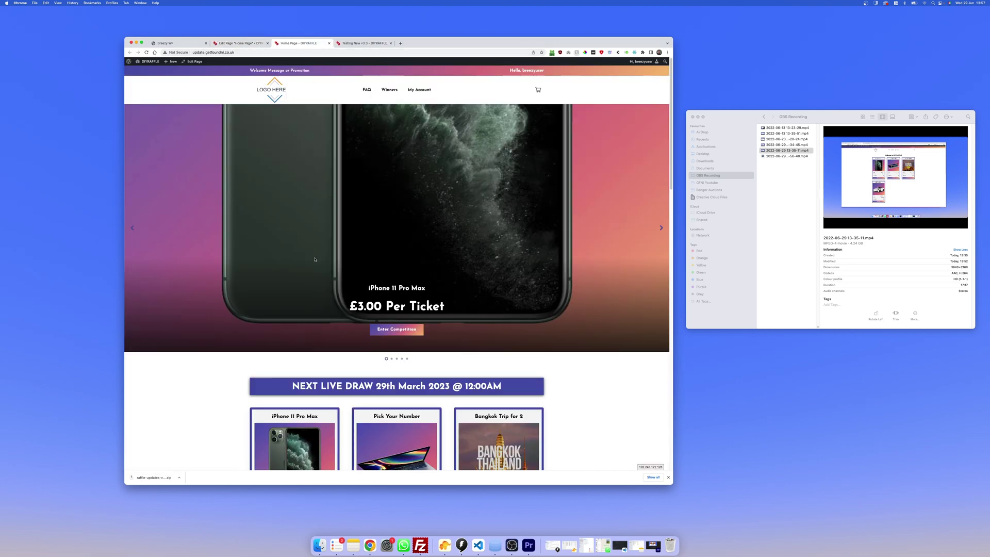
{"action": "scroll", "coordinate": [315, 260], "scroll_direction": "down", "scroll_amount": 4}
{"action": "left_click_drag", "start_coordinate": [292, 284], "coordinate": [391, 281]}
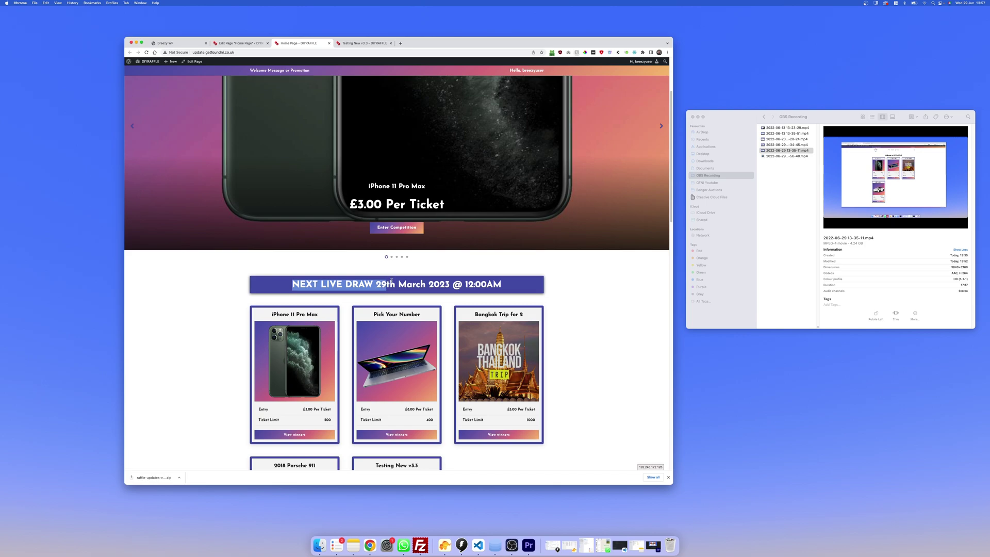
{"action": "left_click", "coordinate": [343, 286]}
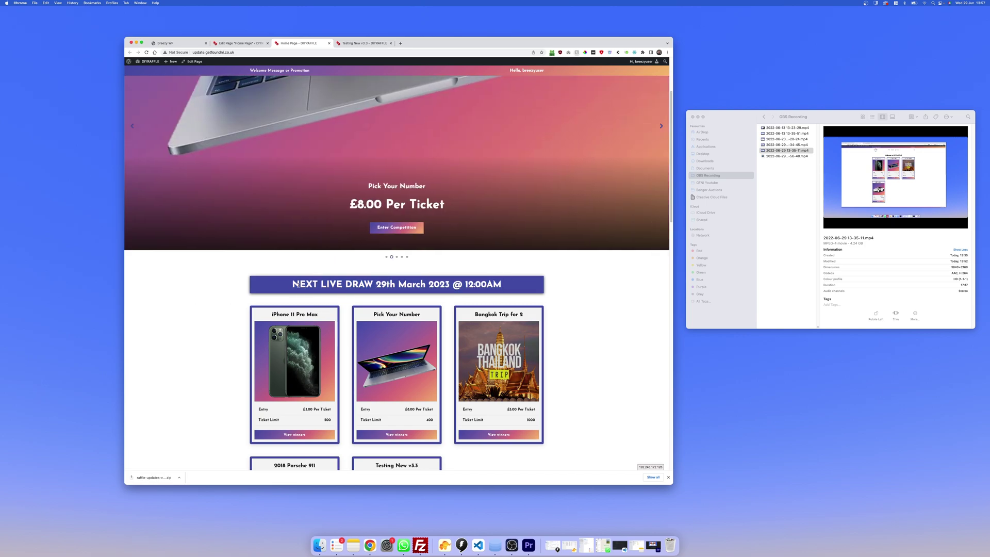
{"action": "left_click_drag", "start_coordinate": [292, 284], "coordinate": [417, 285]}
{"action": "left_click", "coordinate": [382, 285]}
{"action": "left_click", "coordinate": [420, 284]}
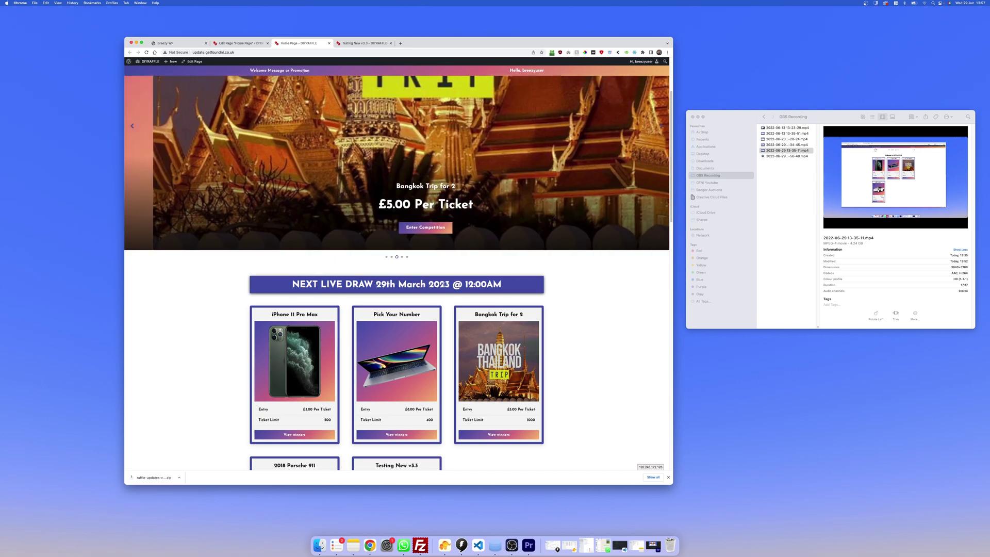
{"action": "scroll", "coordinate": [442, 284], "scroll_direction": "down", "scroll_amount": 9}
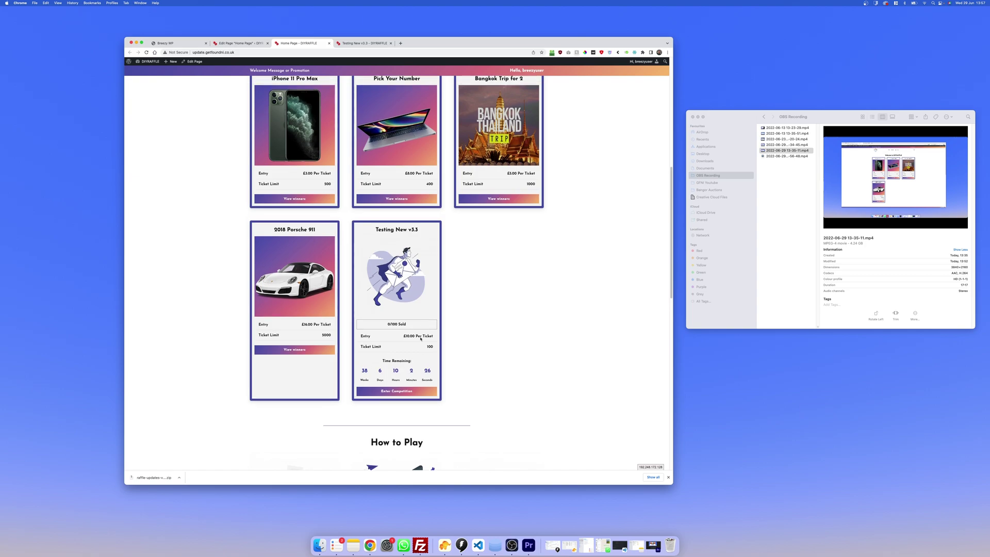
{"action": "scroll", "coordinate": [399, 317], "scroll_direction": "up", "scroll_amount": 7}
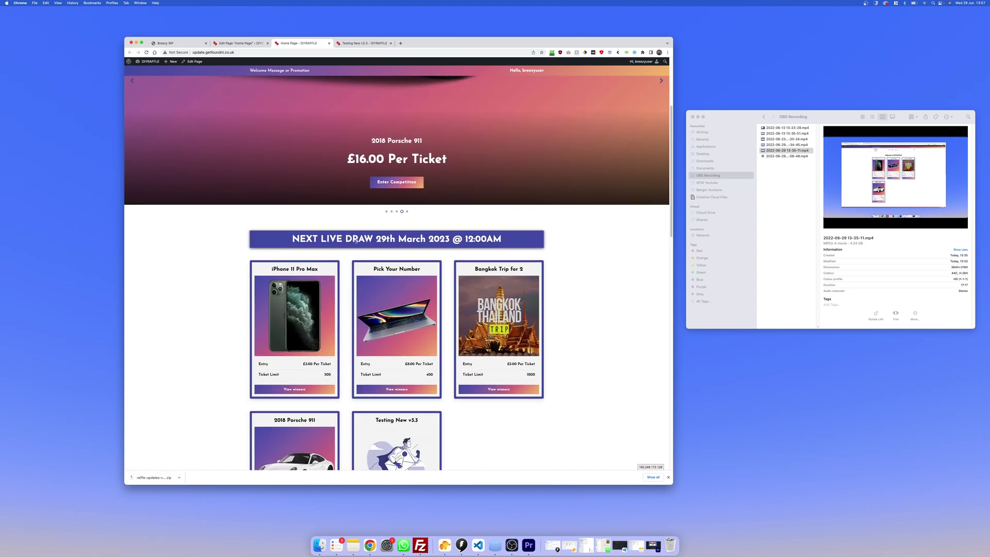
- Disable the Next Competition Banner in the Raffle Options, save the options and reload the home page to check the change
{"action": "left_click", "coordinate": [237, 43]}
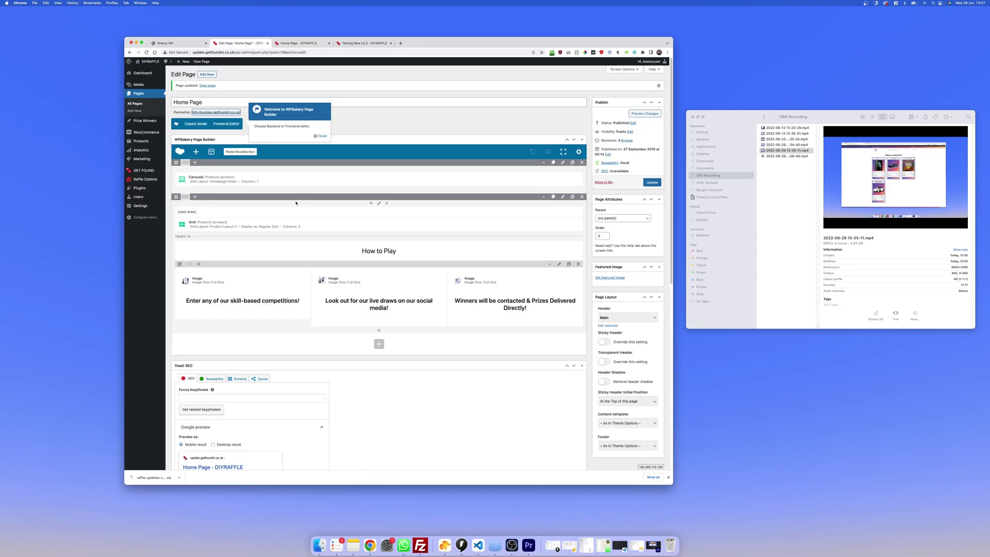
{"action": "left_click", "coordinate": [361, 42]}
{"action": "left_click", "coordinate": [233, 44]}
{"action": "left_click", "coordinate": [145, 178]}
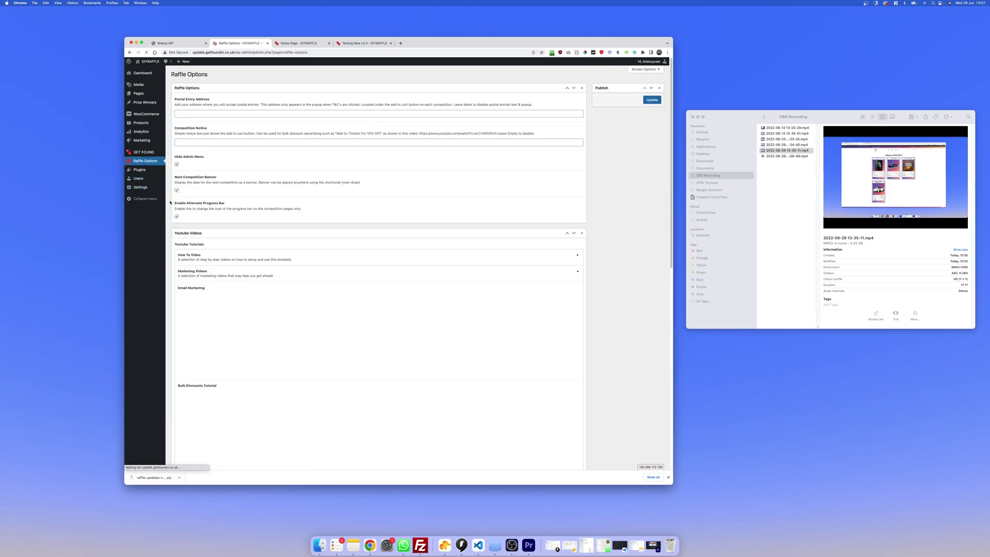
{"action": "left_click", "coordinate": [176, 190]}
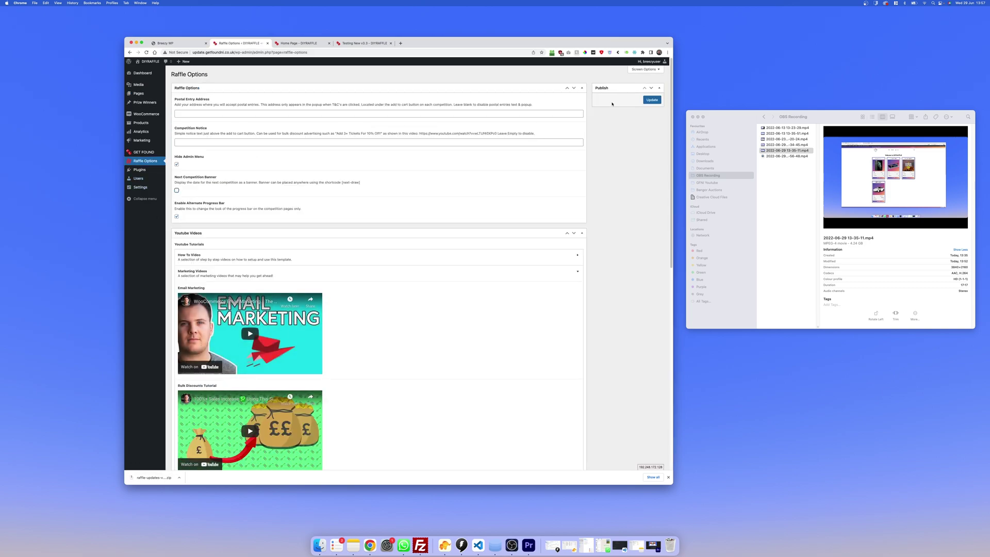
{"action": "left_click", "coordinate": [651, 100]}
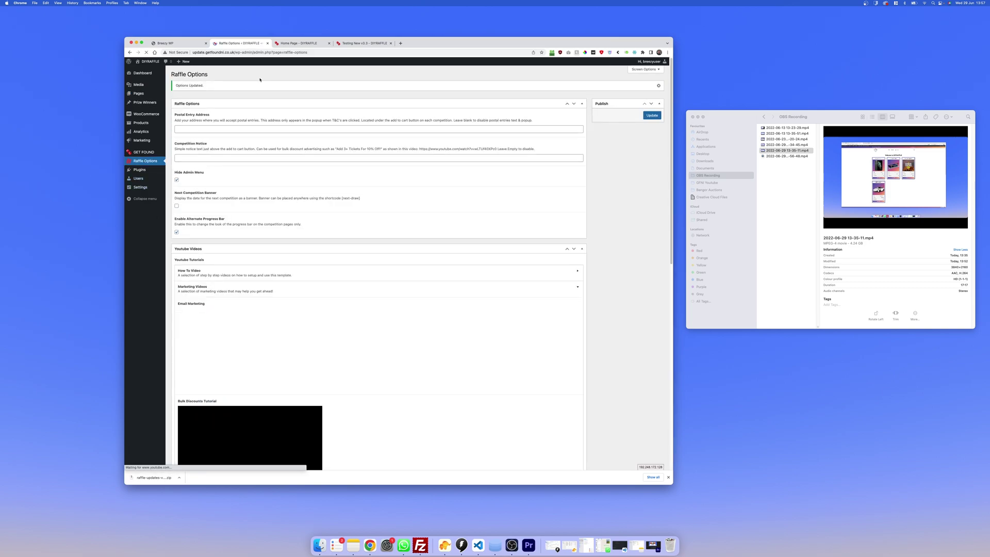
{"action": "left_click", "coordinate": [298, 43]}
{"action": "left_click", "coordinate": [146, 52]}
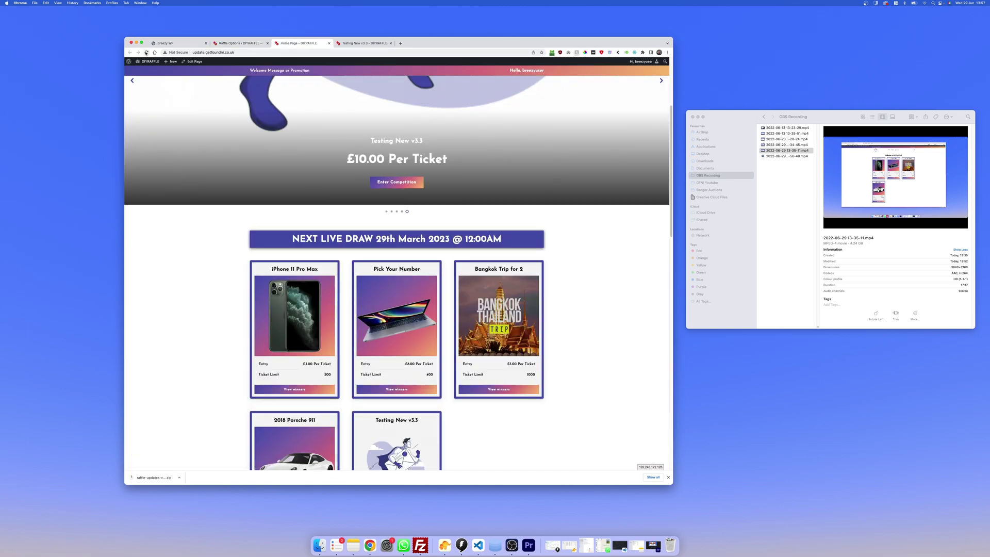